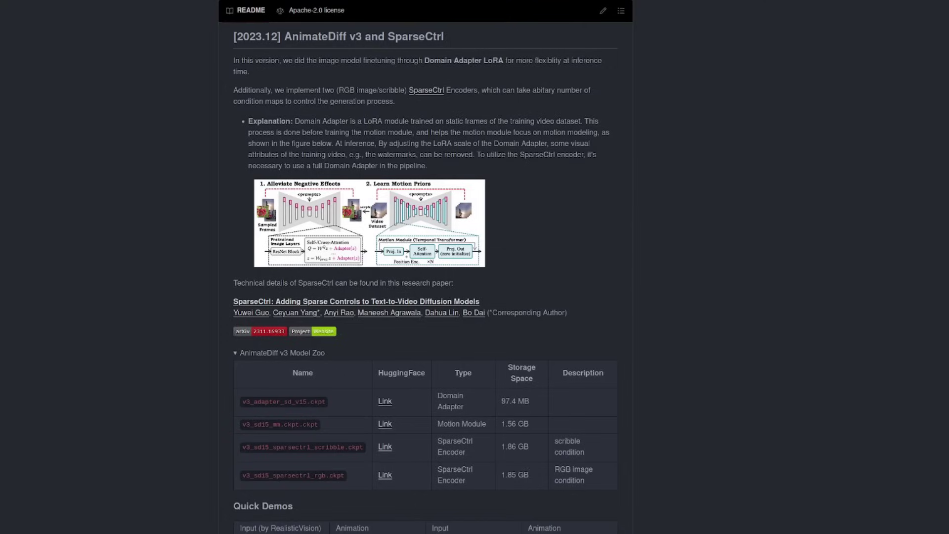
- Scroll the AnimateDiff README down to the v3 Model Zoo table
scroll(425, 277, "down", 6)
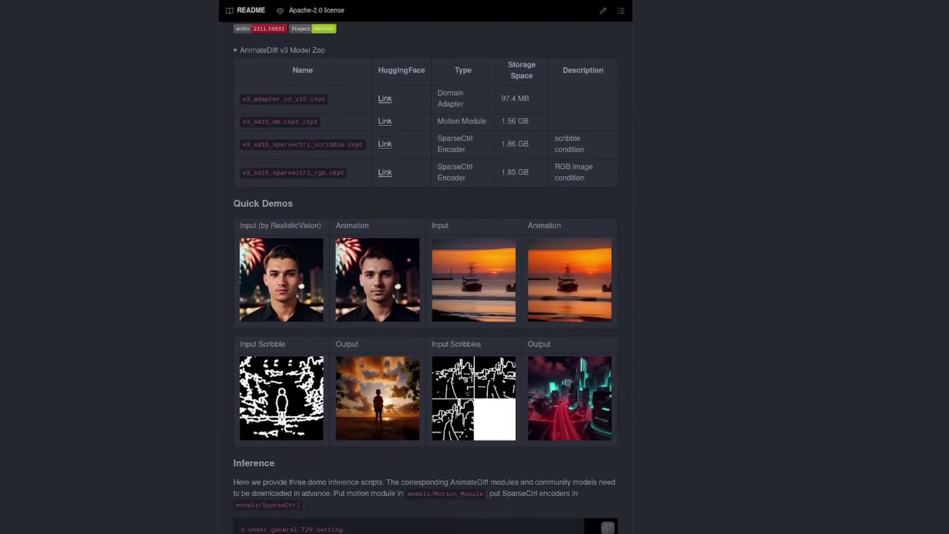
scroll(425, 277, "down", 2)
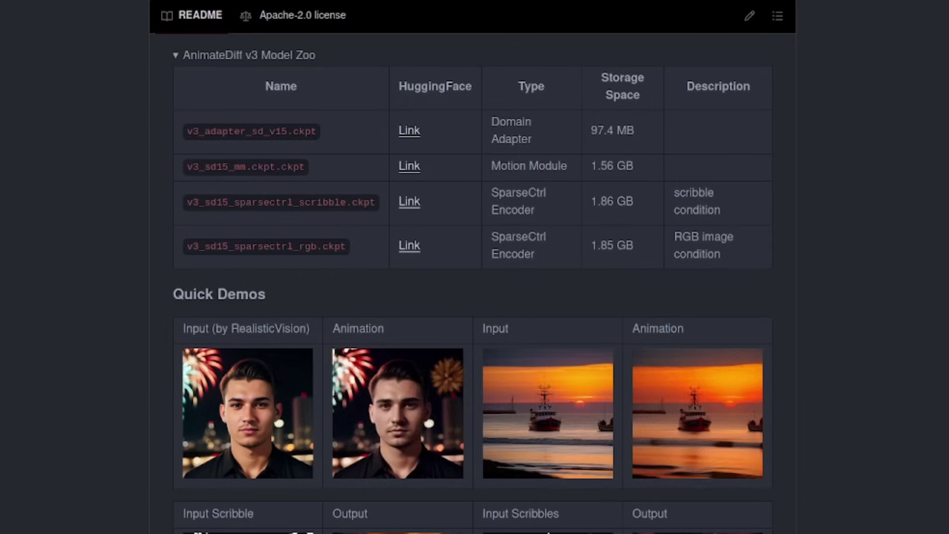
- Scroll through the README's Quick Demos examples
scroll(474, 267, "down", 4)
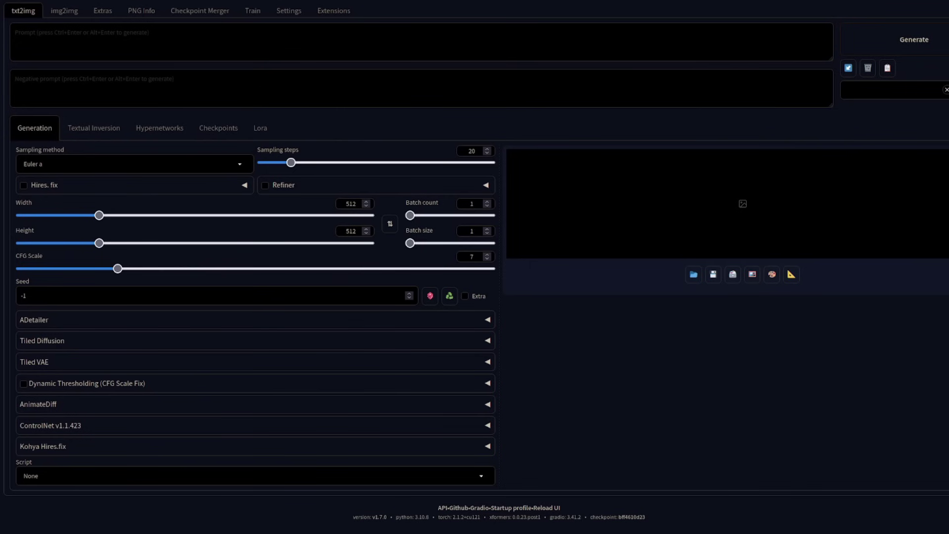
- View the WebUI's Installed extensions list under the Extensions tab
left_click(333, 11)
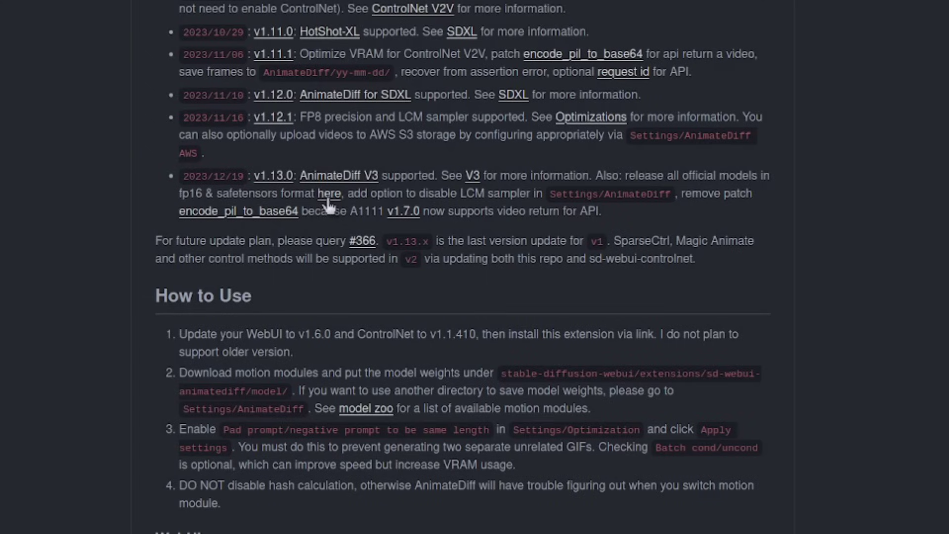
- Open the Hugging Face motion_module folder of official motion modules
left_click(328, 195)
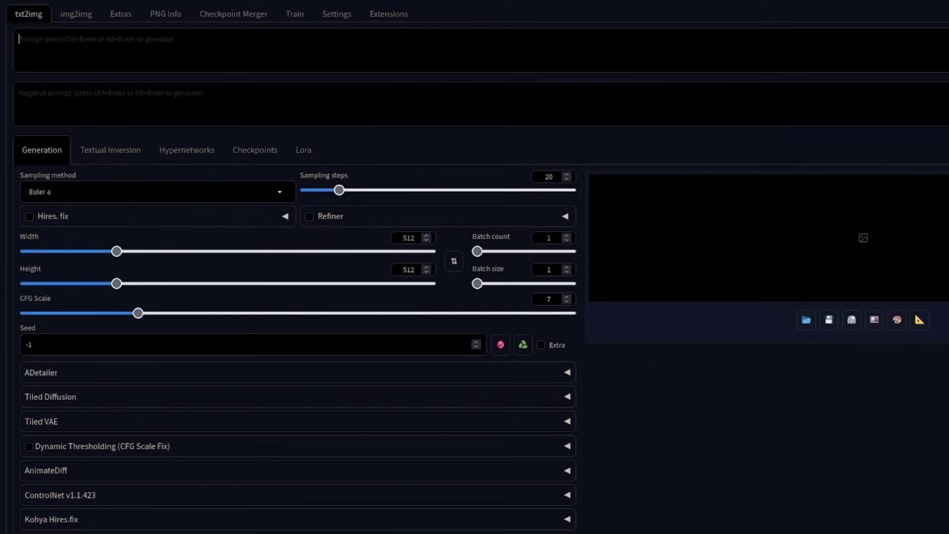
- Paste the rodent-on-motorcycle prompt and append the mm_sd15_v3_adapter LoRA at weight 1
type("A rodent is riding a motorcycle on the road next to an ocean, leather jacket, summer's day, blue sky, fluffy clouds")
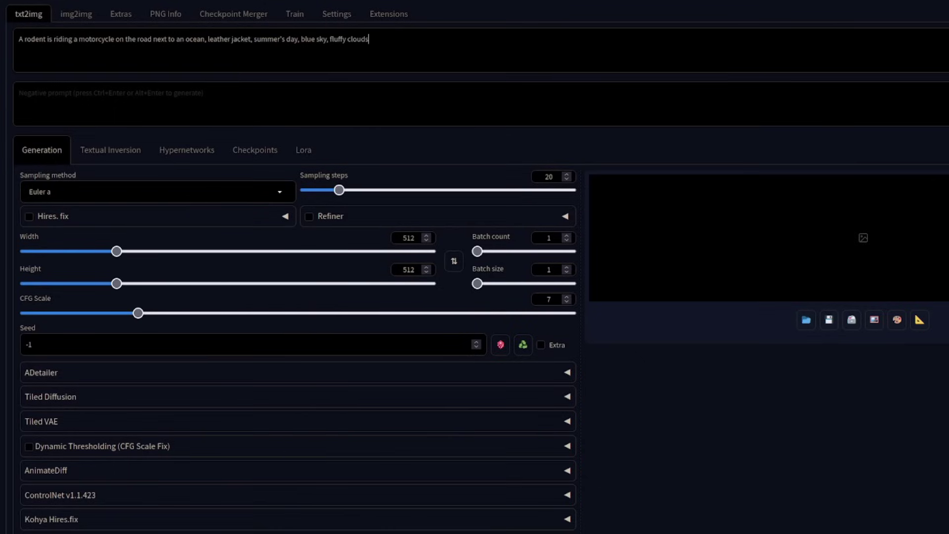
left_click(304, 151)
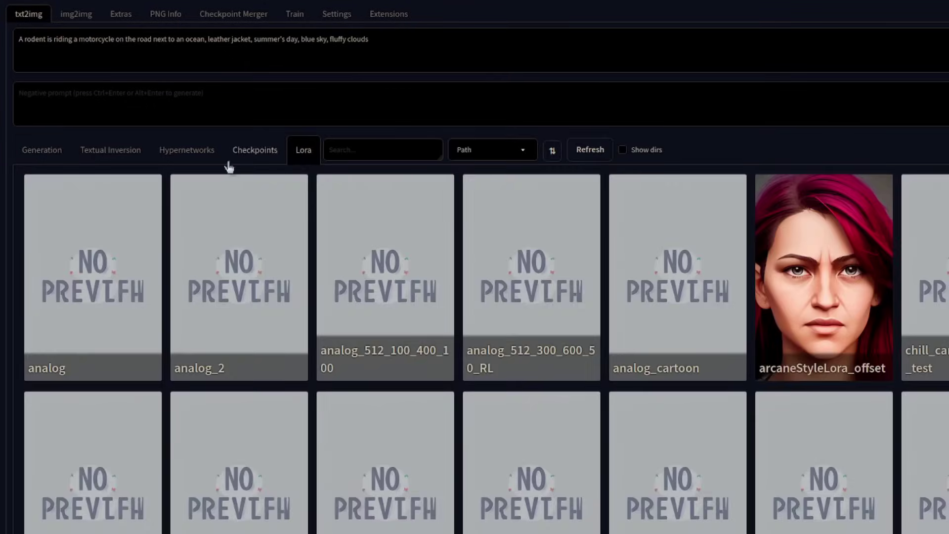
left_click(361, 145)
type("mm")
mouse_move(102, 333)
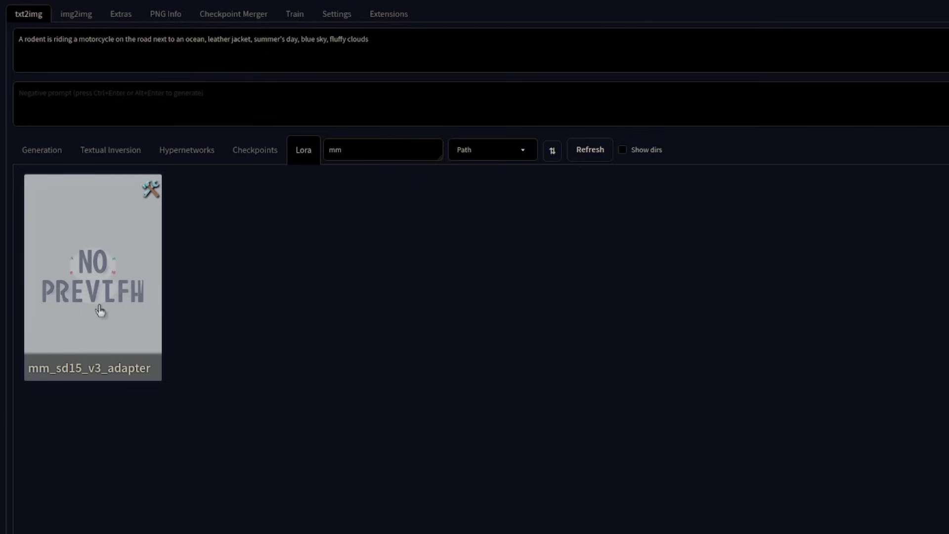
left_click(99, 267)
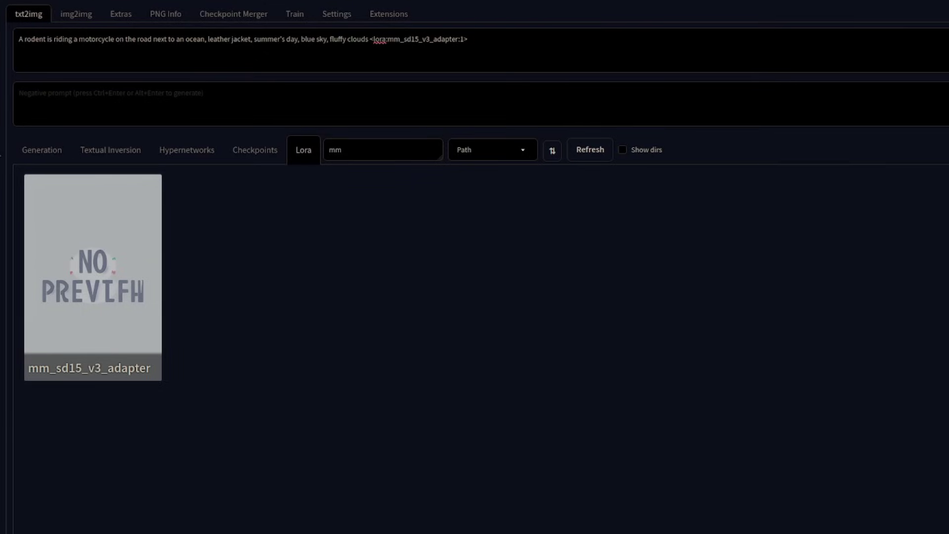
- Expand the AnimateDiff settings and select mm_sd15_v3.safetensors as the motion module
left_click(38, 153)
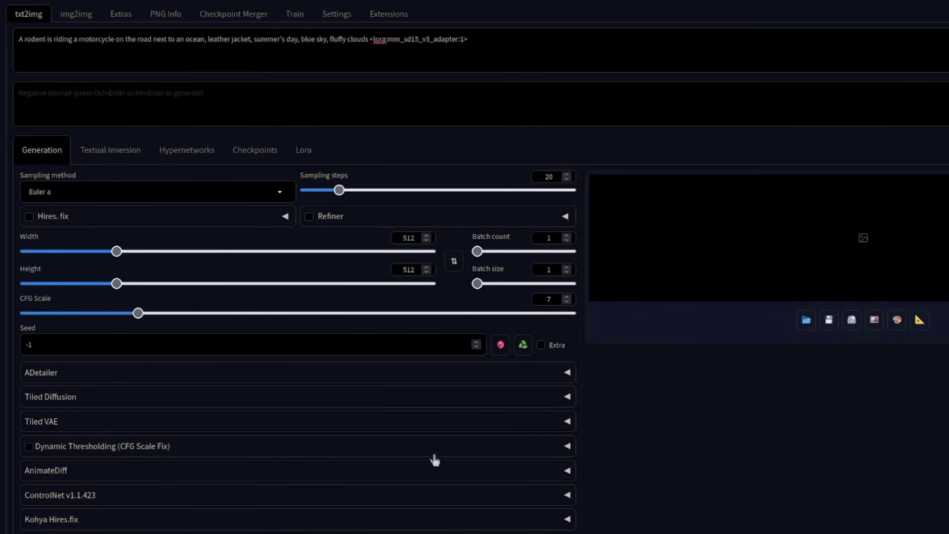
left_click(443, 473)
scroll(455, 324, "down", 5)
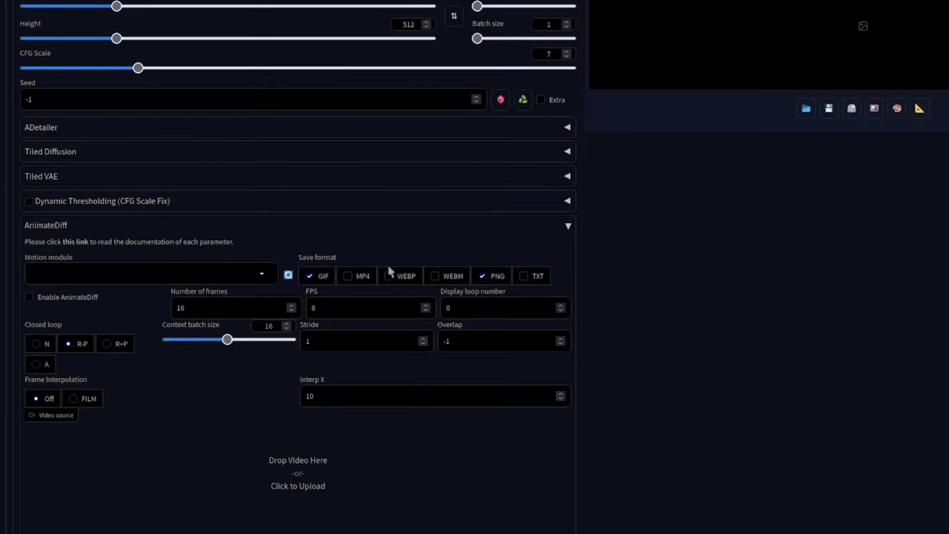
scroll(448, 127, "down", 2)
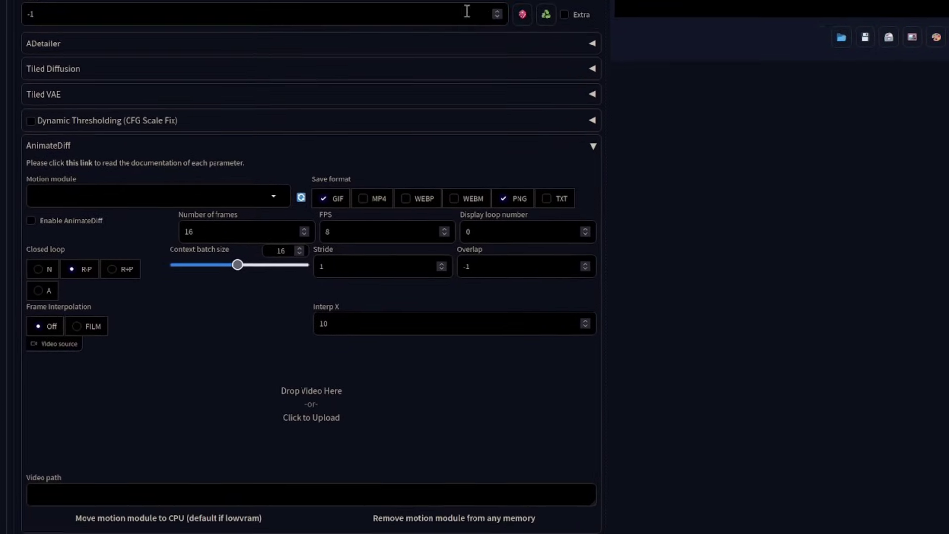
left_click(278, 158)
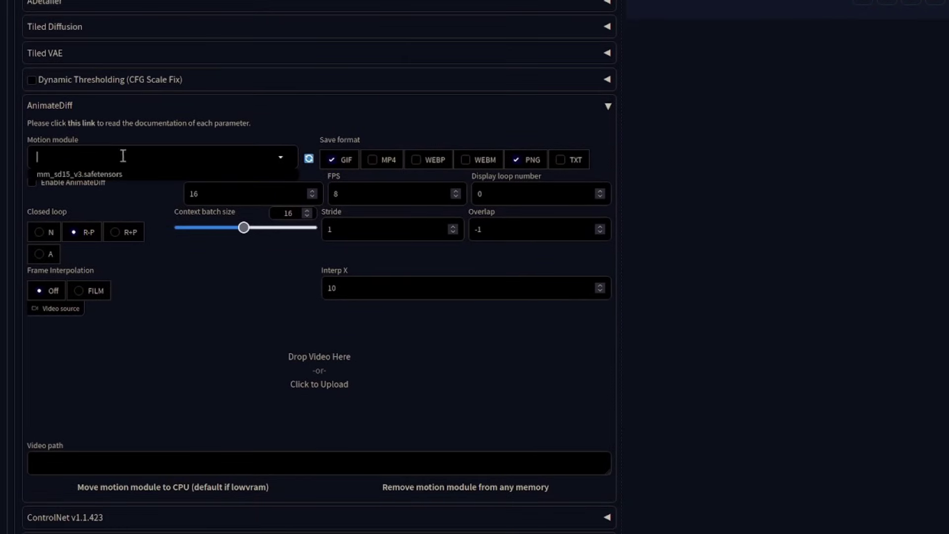
left_click(116, 178)
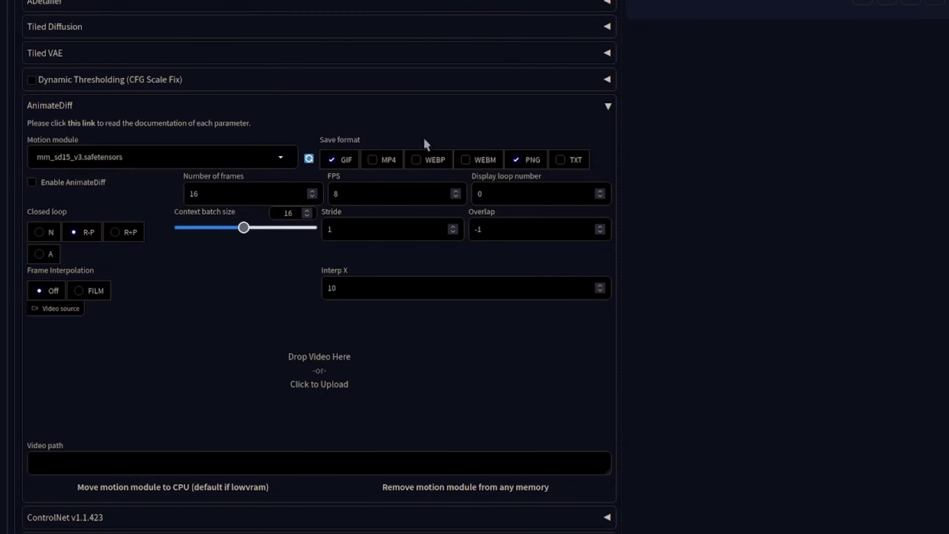
- Save output only as WEBP, with GIF and PNG off, and enable AnimateDiff
left_click(339, 163)
left_click(526, 159)
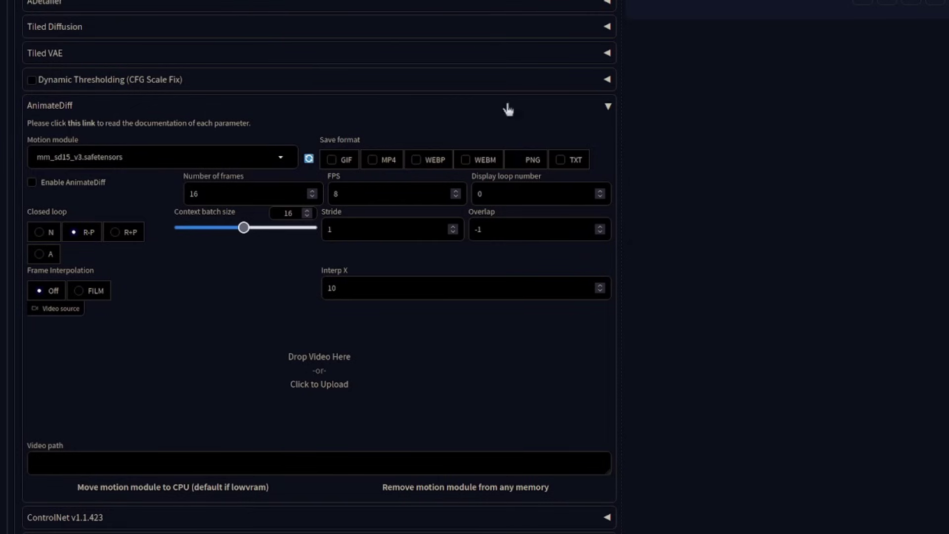
left_click(429, 163)
left_click(52, 189)
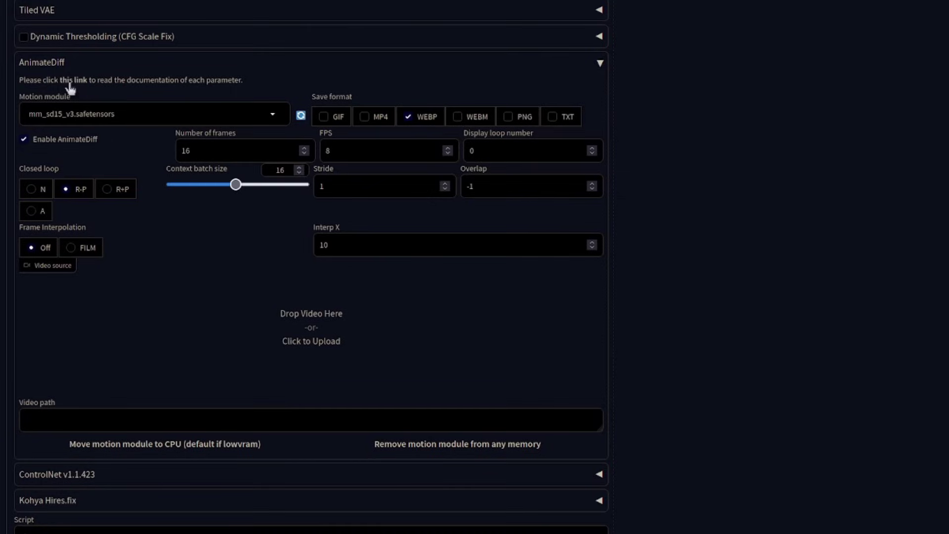
- Scroll up to review the Sampling, size, CFG and Seed settings
scroll(890, 364, "up", 5)
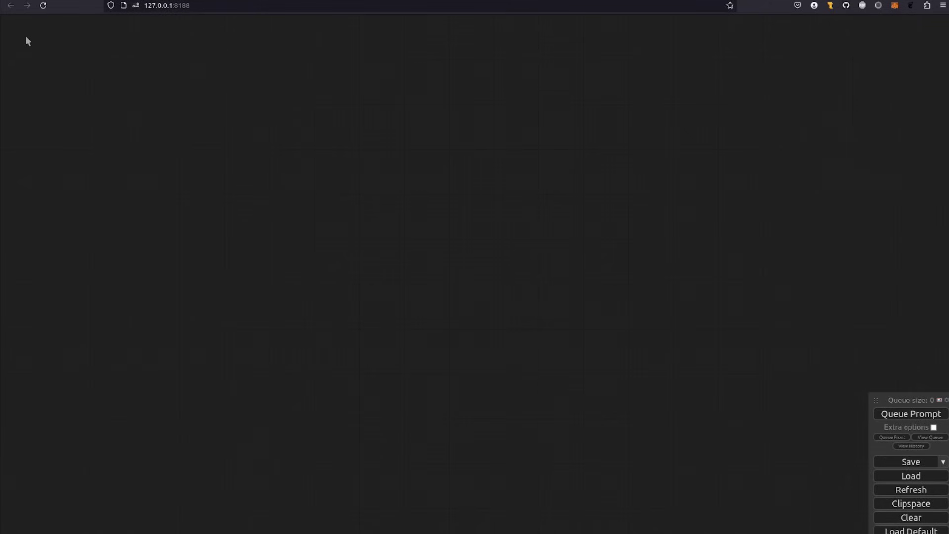
- Group the checkpoint, VAE and Anything Everywhere loader nodes together
right_click(26, 38)
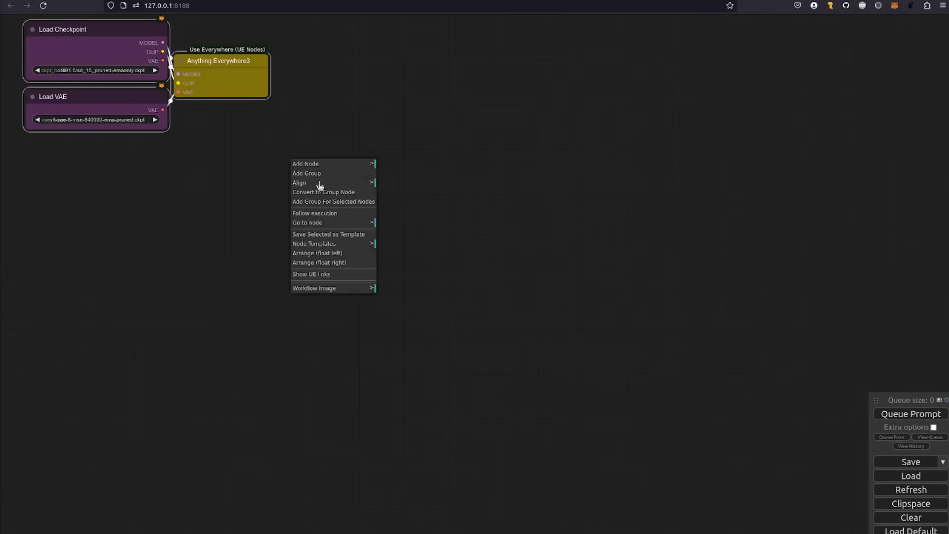
left_click(325, 204)
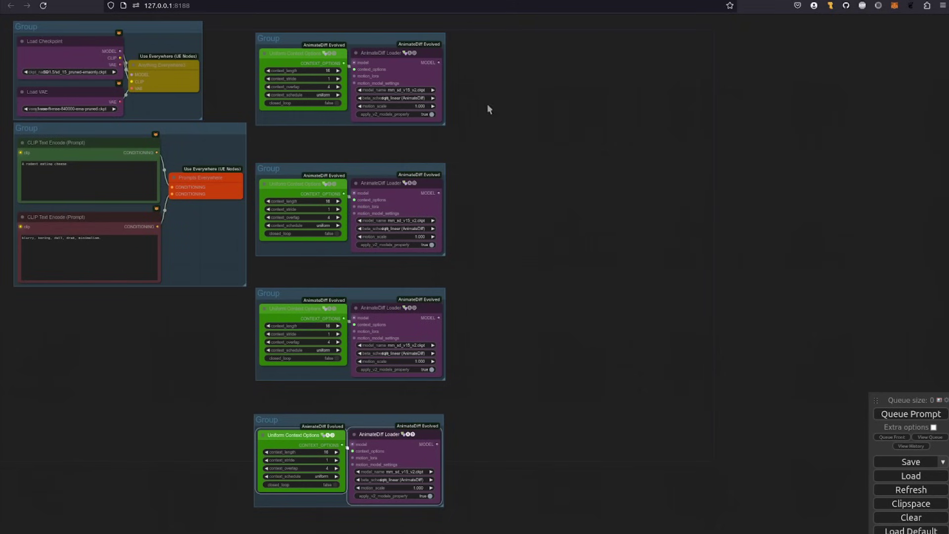
- Change the second group's AnimateDiff Loader from mm_sd_v15_v2.ckpt to v3_sd15_mm.ckpt
left_click_drag(487, 105, 601, 219)
scroll(543, 207, "up", 10)
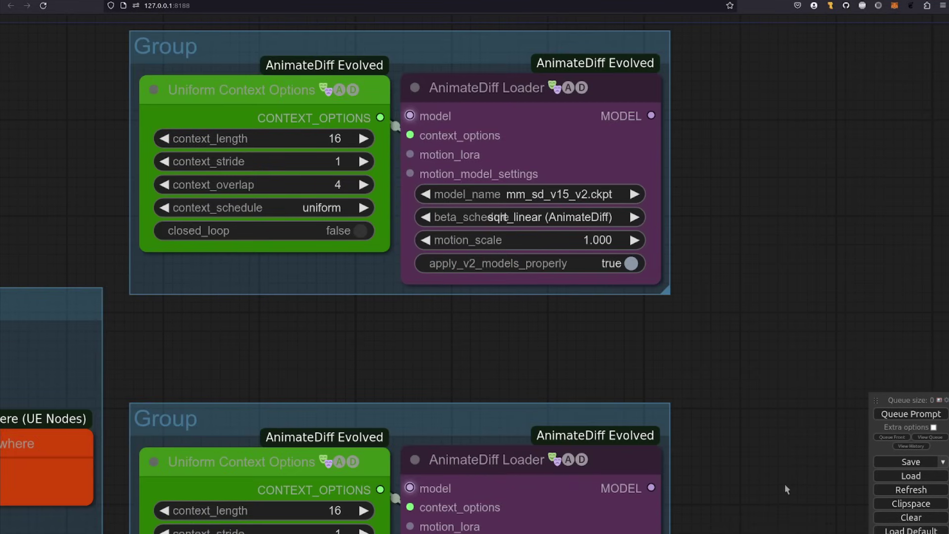
left_click_drag(785, 484, 815, 116)
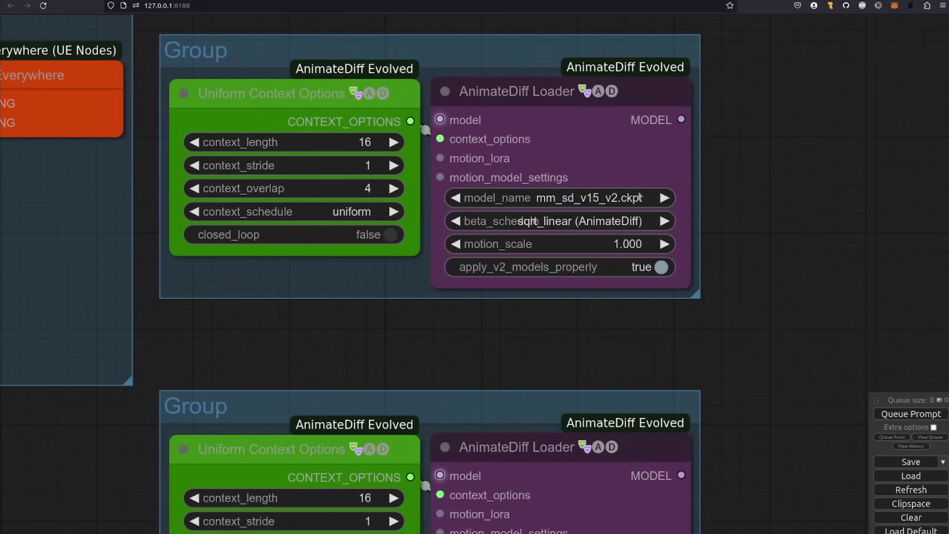
left_click(611, 199)
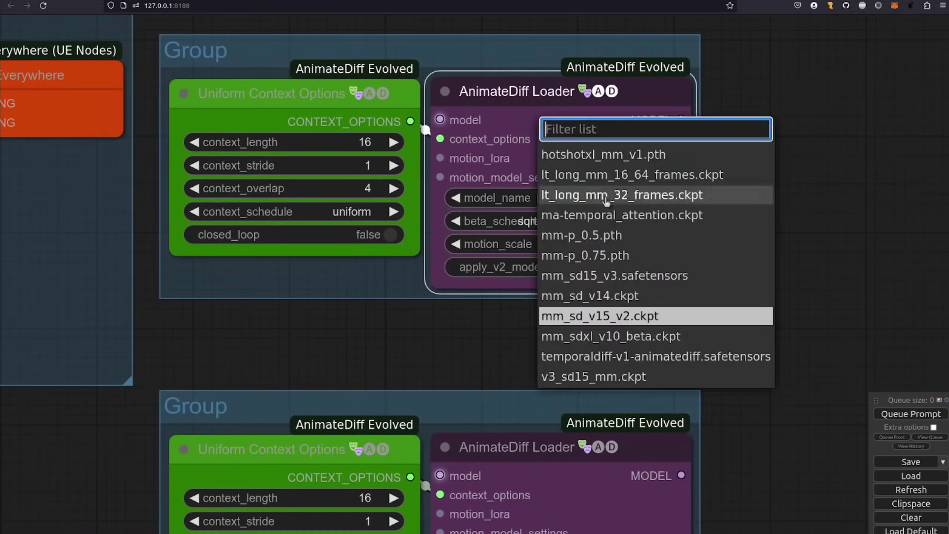
left_click(599, 377)
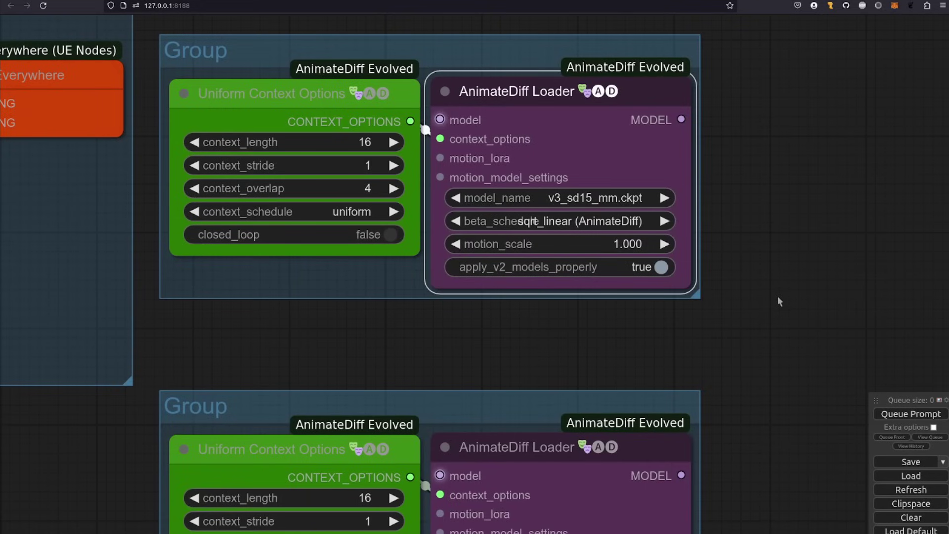
- Add a LoraLoaderModelOnly node near the checkpoint loader, set to v3_sd15_adapter.ckpt
scroll(777, 296, "down", 5)
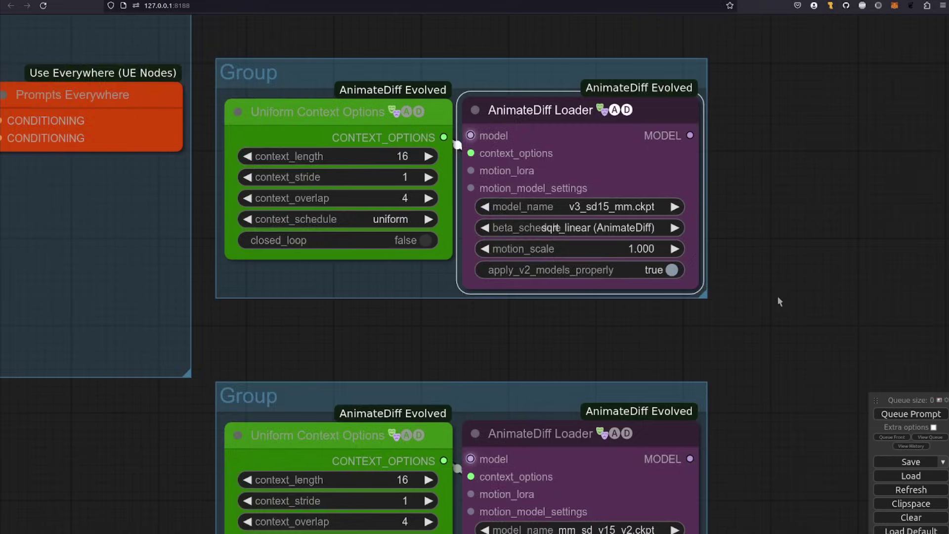
left_click_drag(499, 104, 711, 460)
double_click(414, 136)
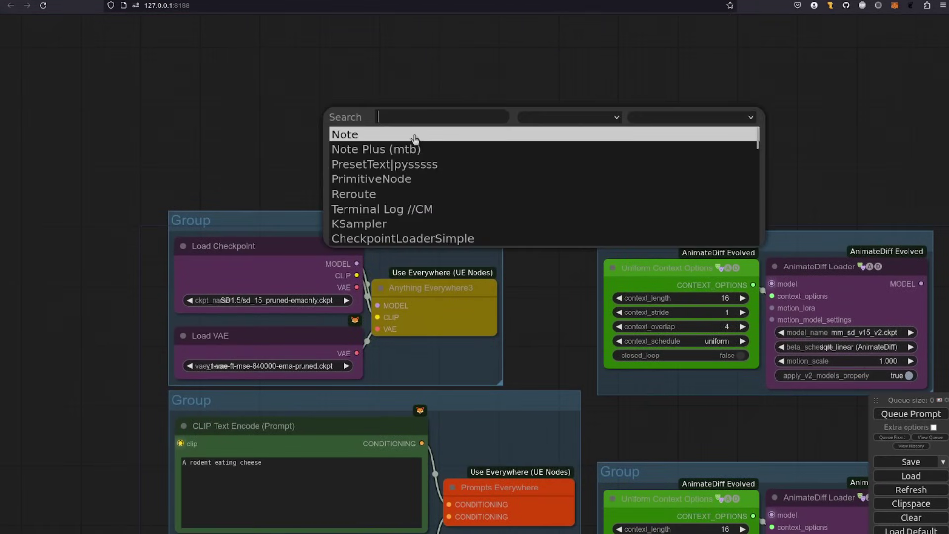
type("Lora")
key("Down")
key("Return")
left_click(512, 154)
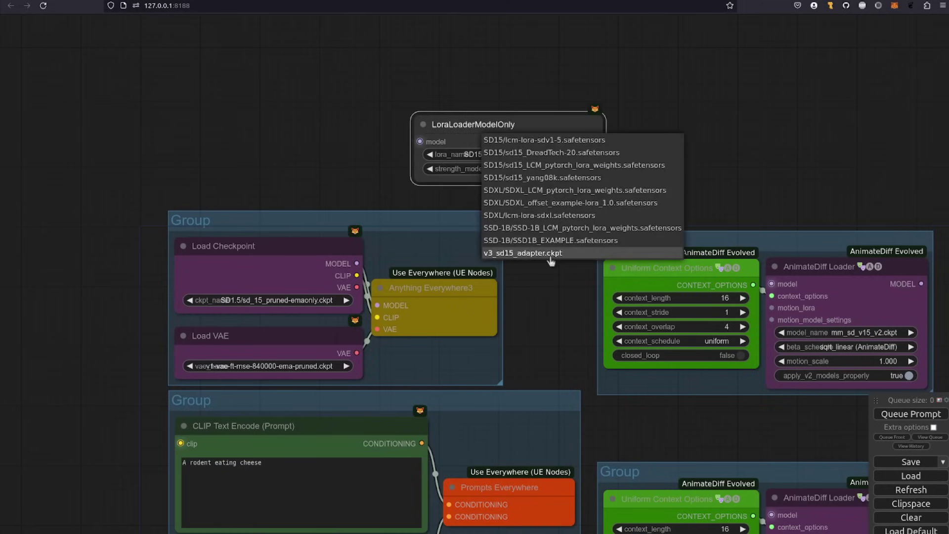
left_click(551, 253)
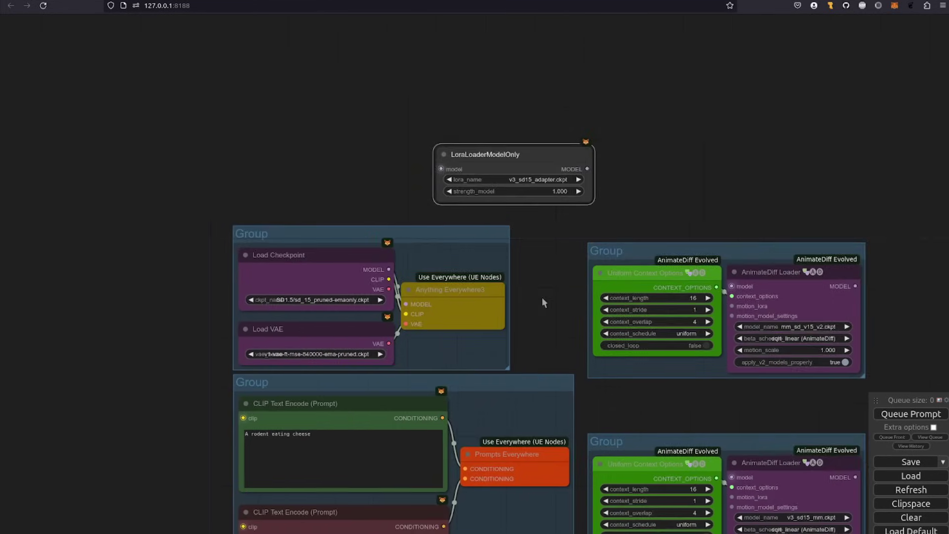
- Connect the LoRA node's MODEL output to the v3_sd15_mm.ckpt AnimateDiff Loader
scroll(542, 298, "down", 2)
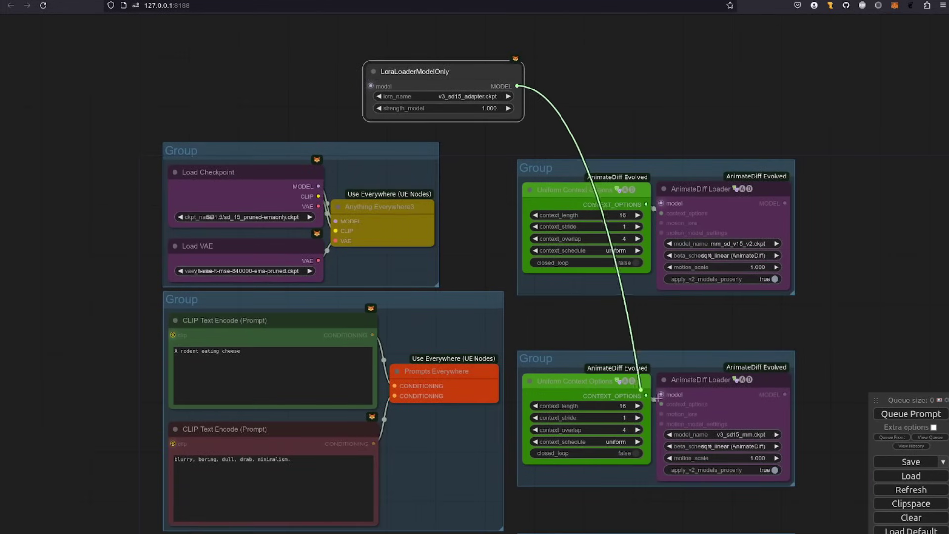
left_click_drag(660, 397, 662, 394)
left_click_drag(859, 315, 741, 34)
- Pick lt_long_mm_32_frames.ckpt for the third AnimateDiff Loader and lt_long_mm_16_64_frames.ckpt for the fourth
scroll(643, 346, "up", 4)
left_click_drag(795, 422, 705, 227)
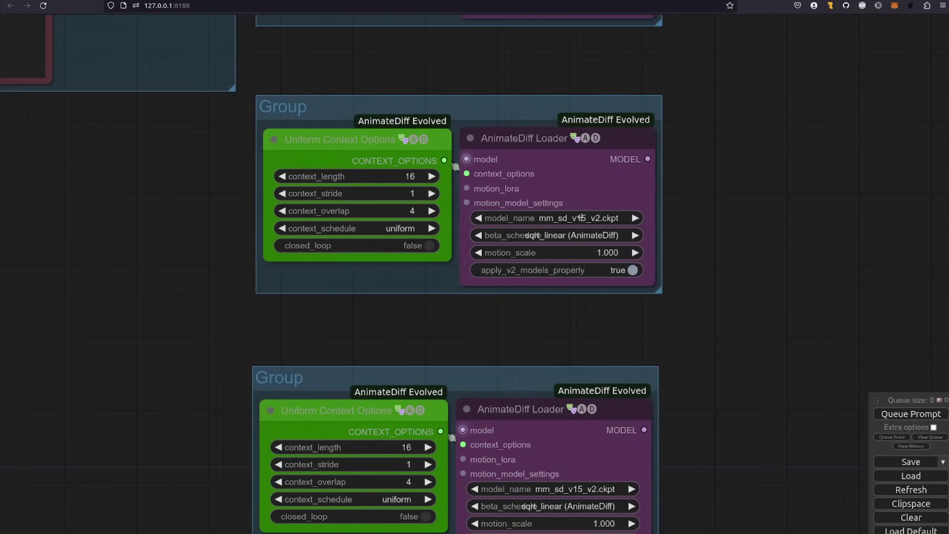
left_click(581, 219)
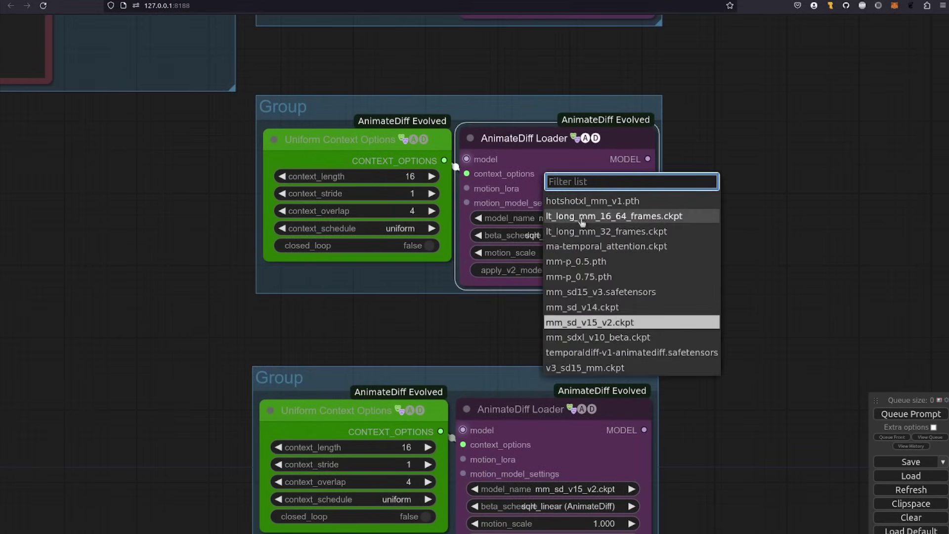
left_click(603, 237)
left_click_drag(727, 485, 712, 402)
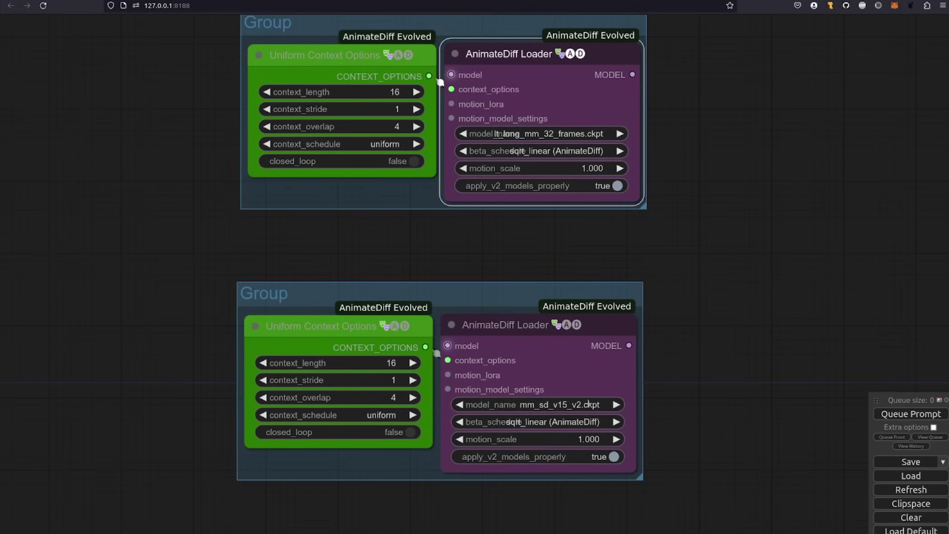
left_click(589, 403)
left_click(620, 405)
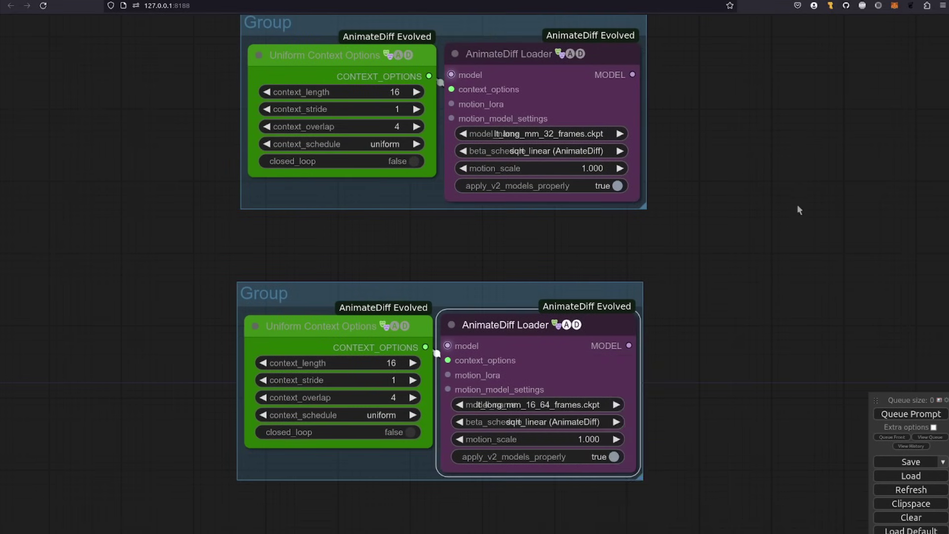
left_click_drag(799, 214, 799, 322)
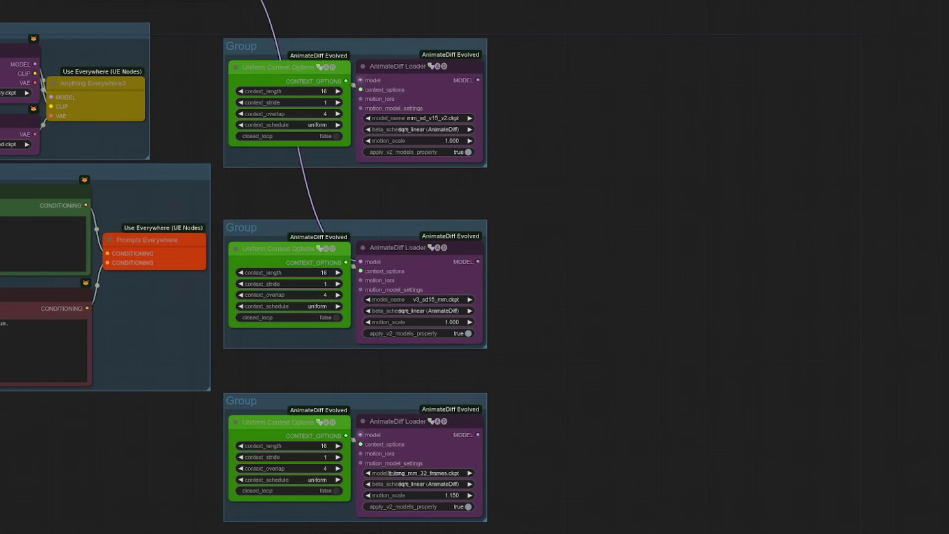
right_click(625, 47)
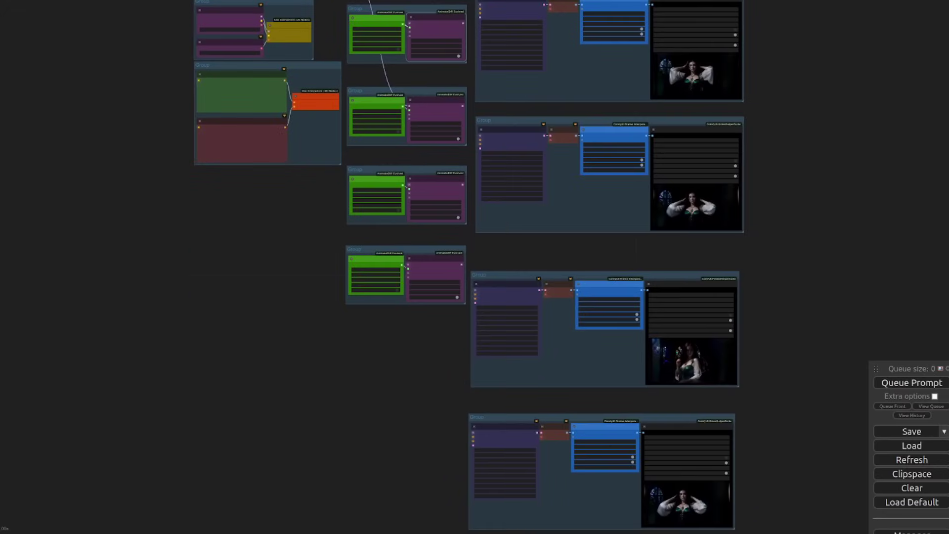
- Link the first AnimateDiff Loader's MODEL output to the KSampler (Advanced) model input
left_click_drag(875, 140, 875, 221)
scroll(420, 82, "up", 4)
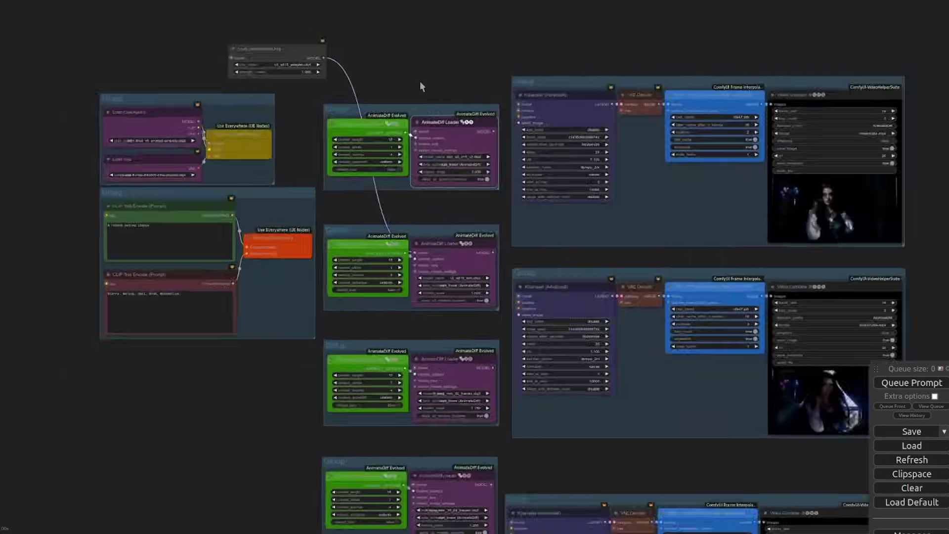
scroll(420, 82, "up", 5)
left_click_drag(538, 161, 538, 160)
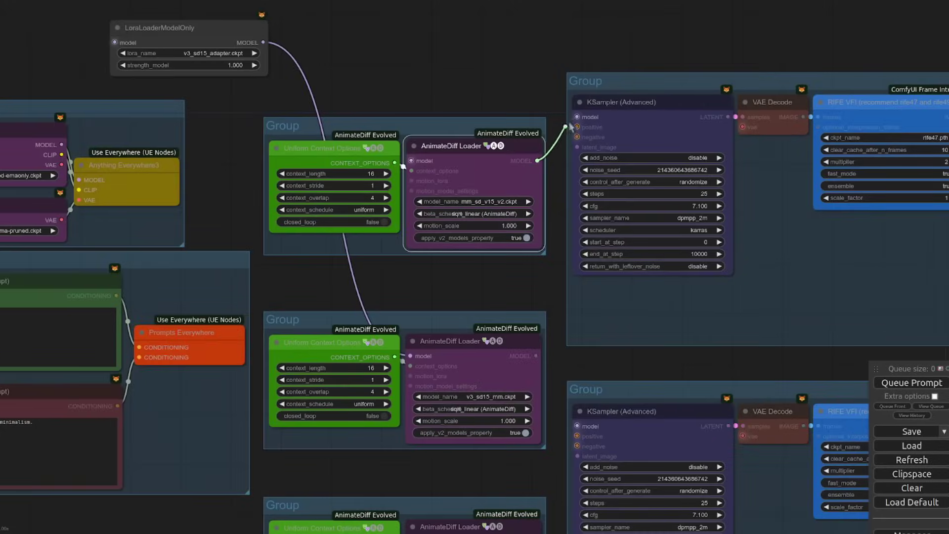
left_click_drag(577, 117, 577, 116)
scroll(545, 360, "down", 6)
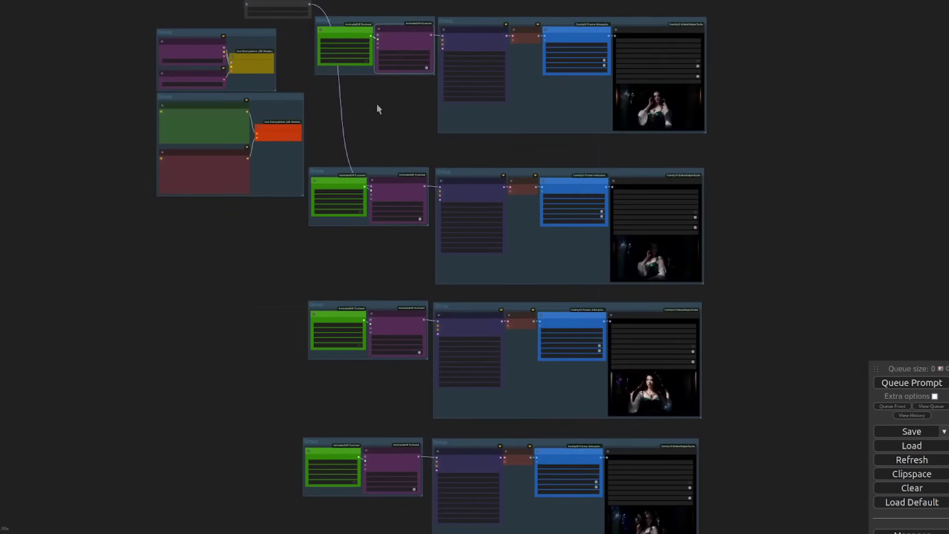
left_click_drag(378, 108, 470, 297)
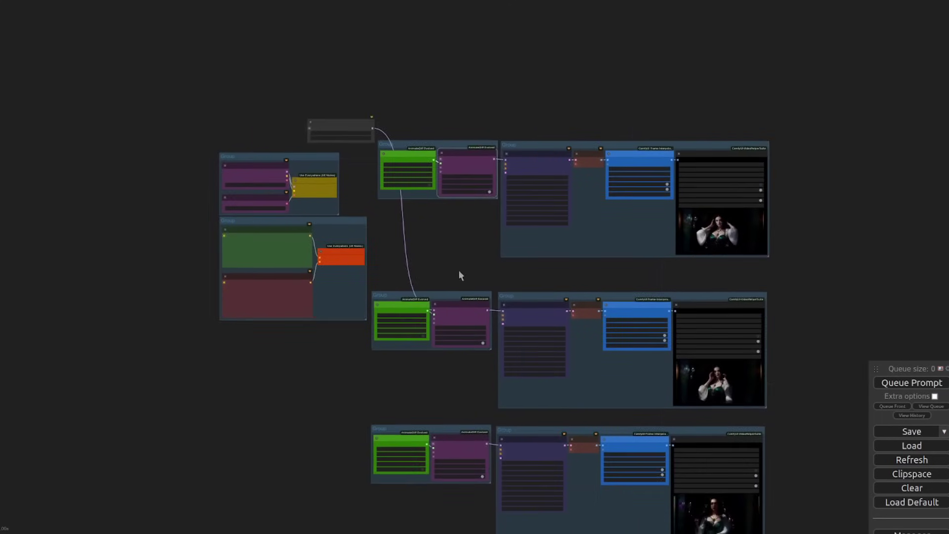
scroll(448, 178, "up", 5)
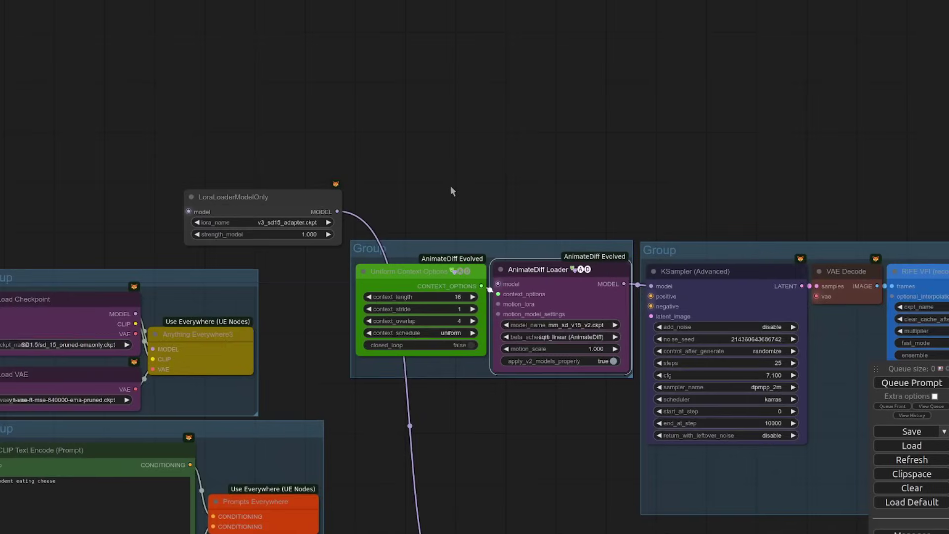
left_click_drag(451, 187, 451, 160)
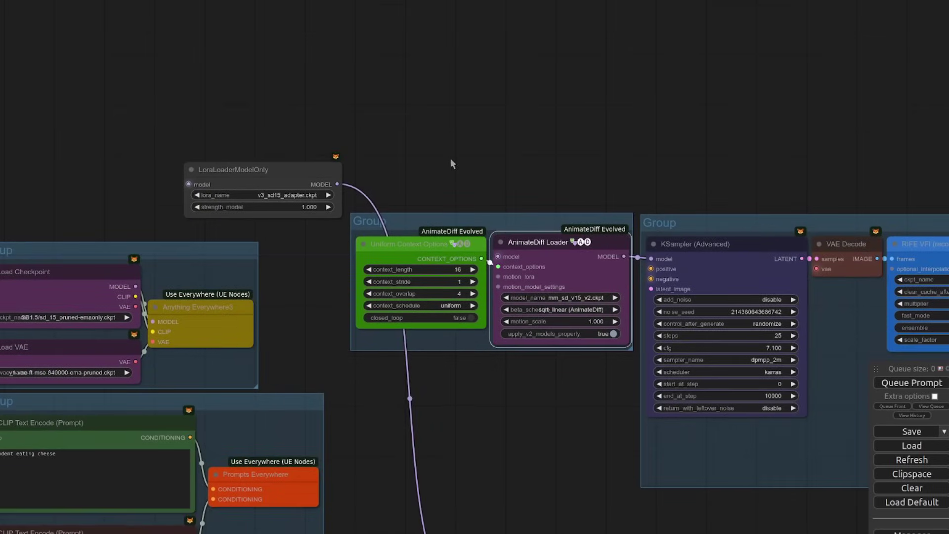
left_click_drag(368, 122, 466, 159)
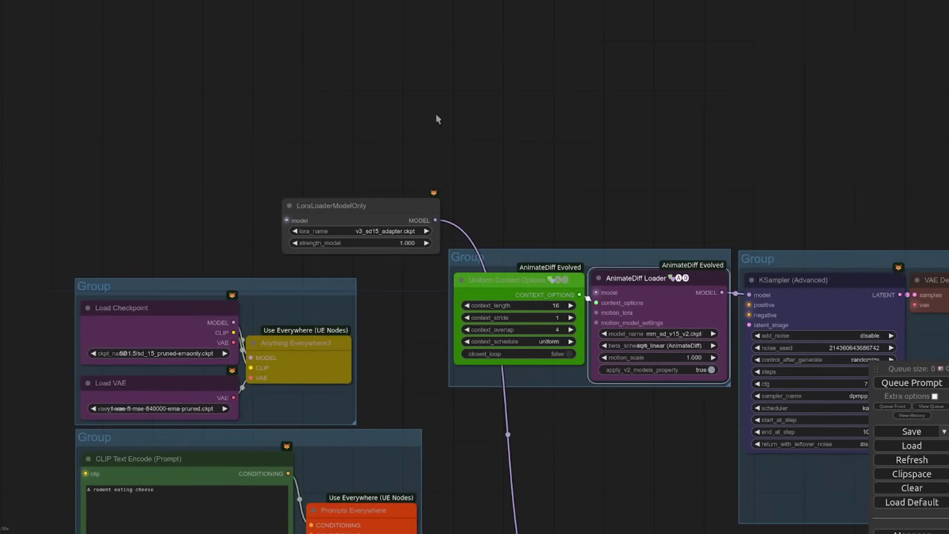
- Add an Empty Latent Image node through a 'Latent' search and edit its batch_size value
left_click(325, 113)
double_click(325, 113)
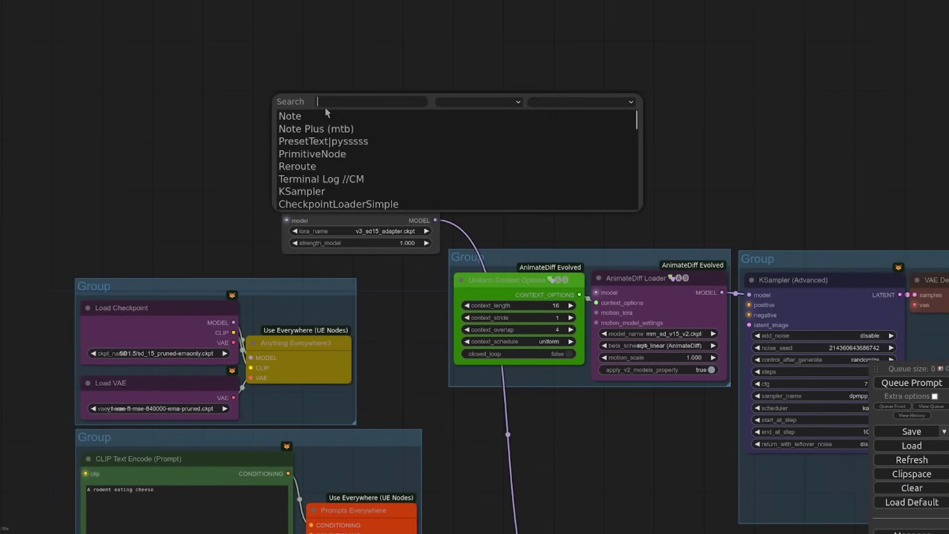
type("Latent")
key("Return")
left_click(441, 149)
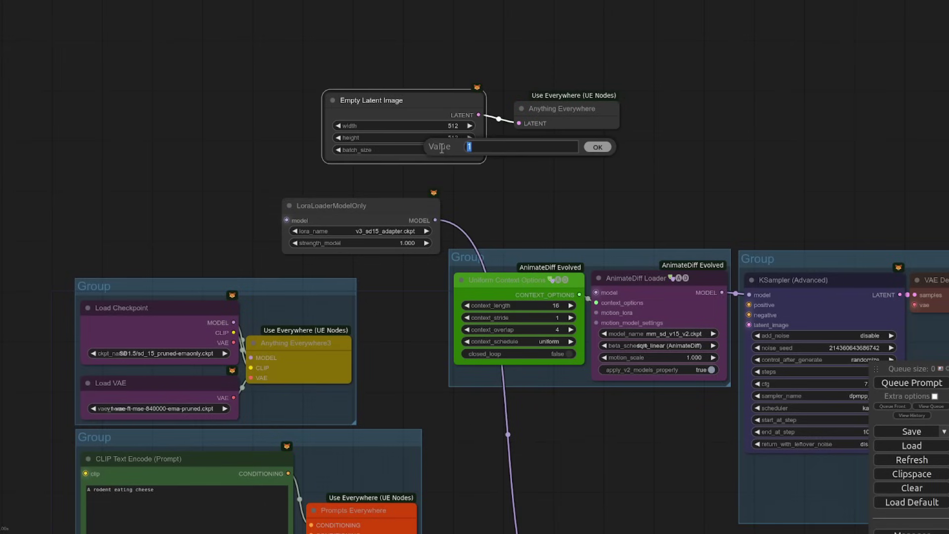
type("6")
key("Return")
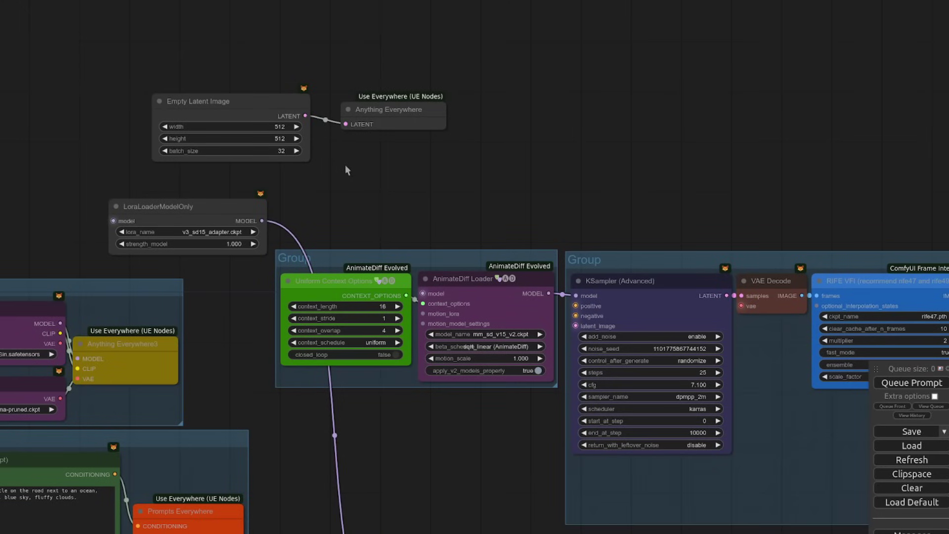
- Paste a Seed Everywhere node fixed at 42 and convert the KSampler (Advanced) noise_seed to an input
key("ctrl+v")
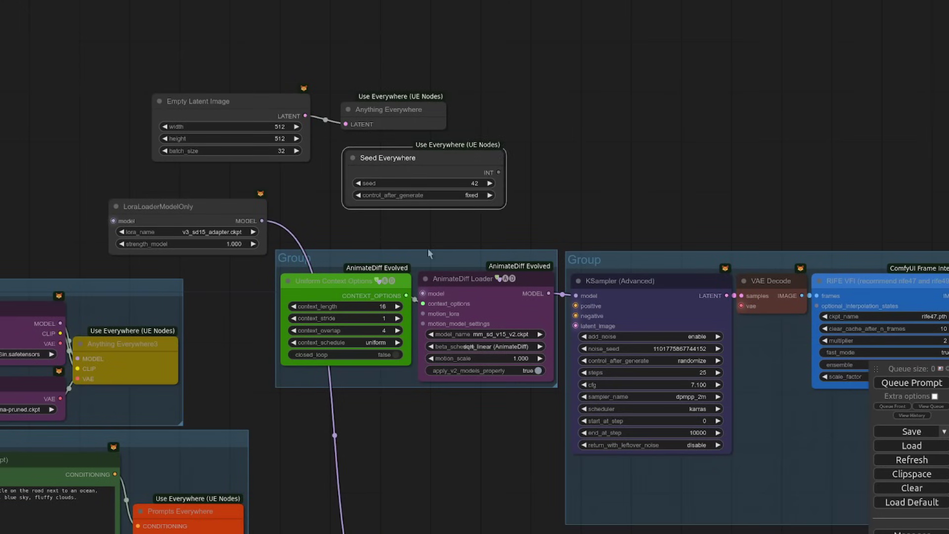
left_click(627, 307)
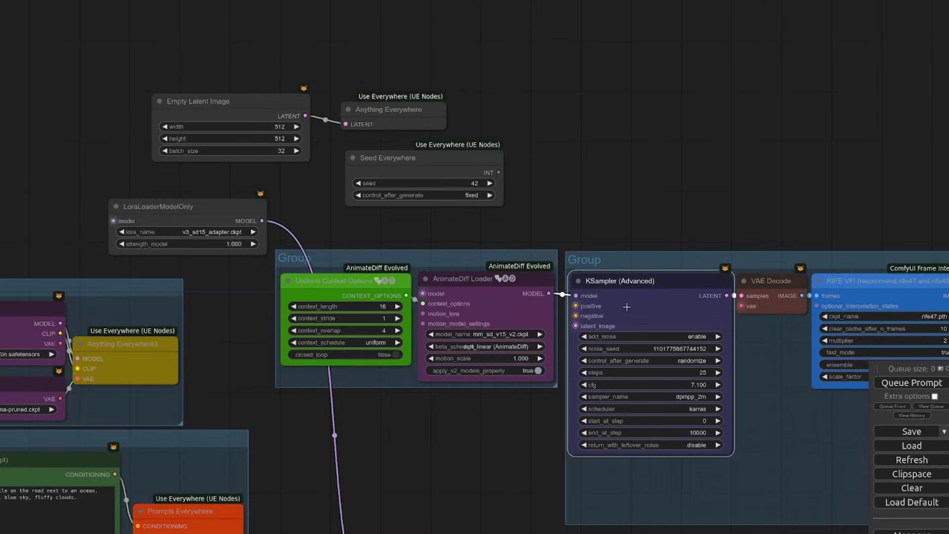
right_click(627, 307)
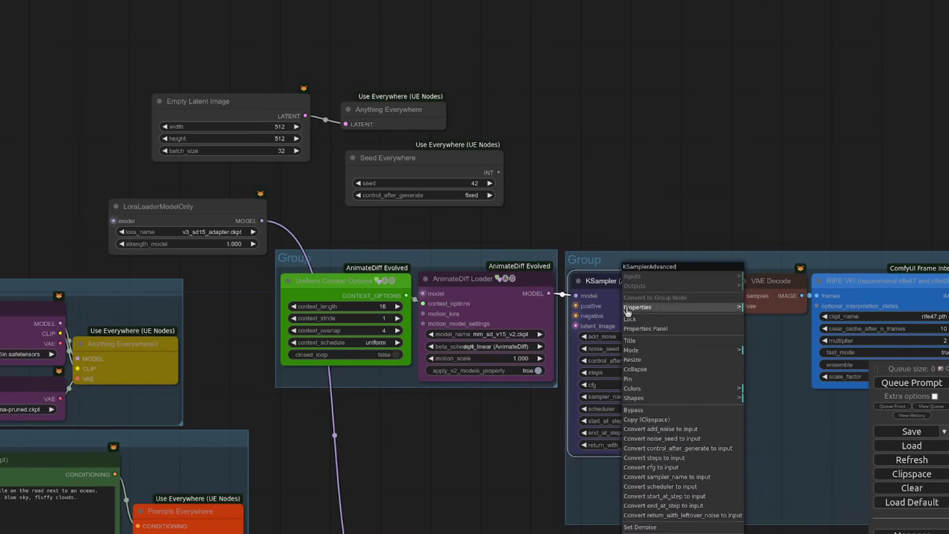
left_click(692, 440)
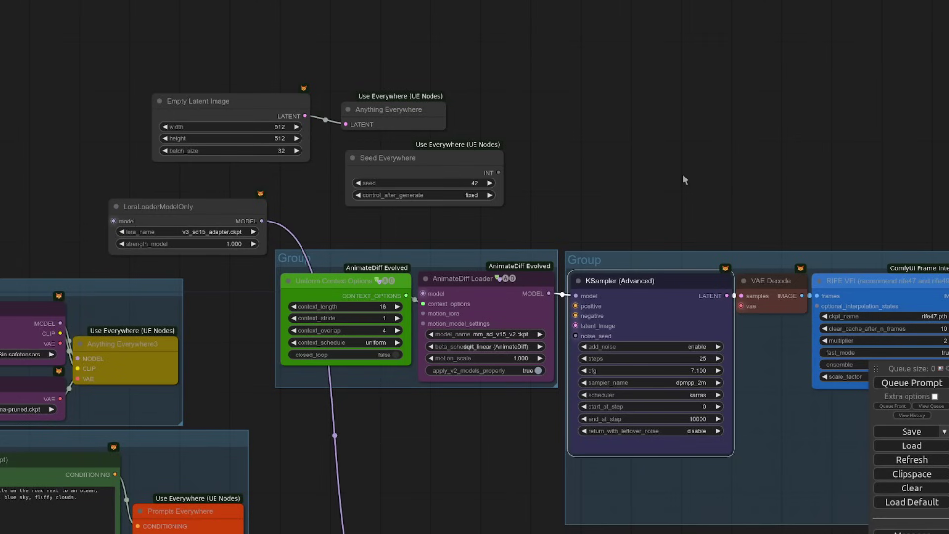
scroll(547, 170, "down", 5)
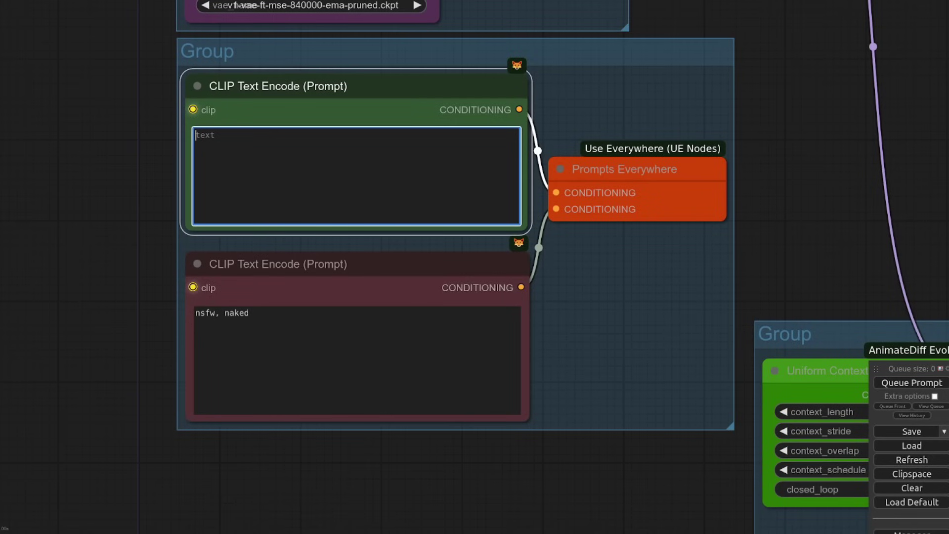
- Paste the rodent-motorcycling-by-the-ocean description into the positive prompt
type("A rodent is riding a motorcycle on the road next to an ocean, leather jacket, summer's day, blue sky, fluffy clouds.")
left_click_drag(876, 239, 600, 182)
left_click_drag(674, 235, 689, 99)
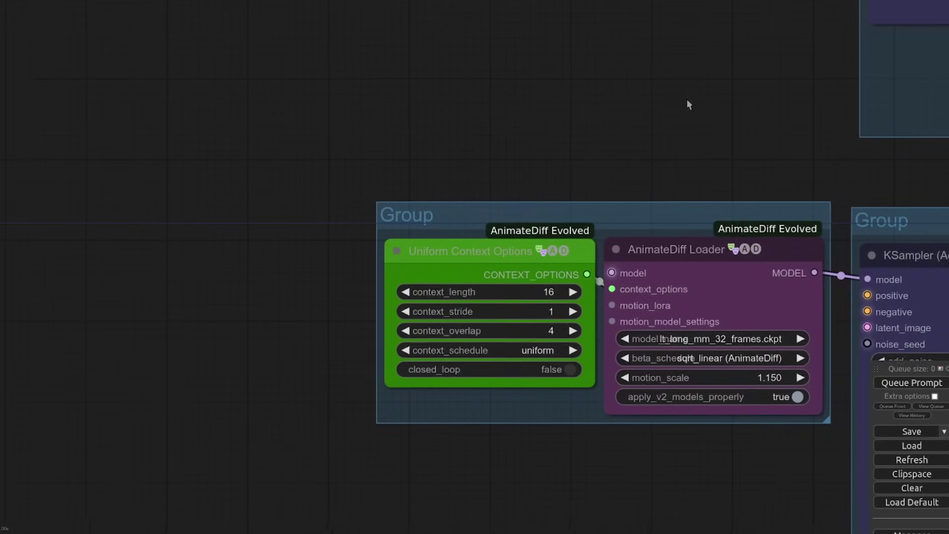
left_click_drag(646, 489, 532, 375)
- Delete the Uniform Context Options nodes from the 32-frame and 16_64-frame AnimateDiff groups
left_click(458, 221)
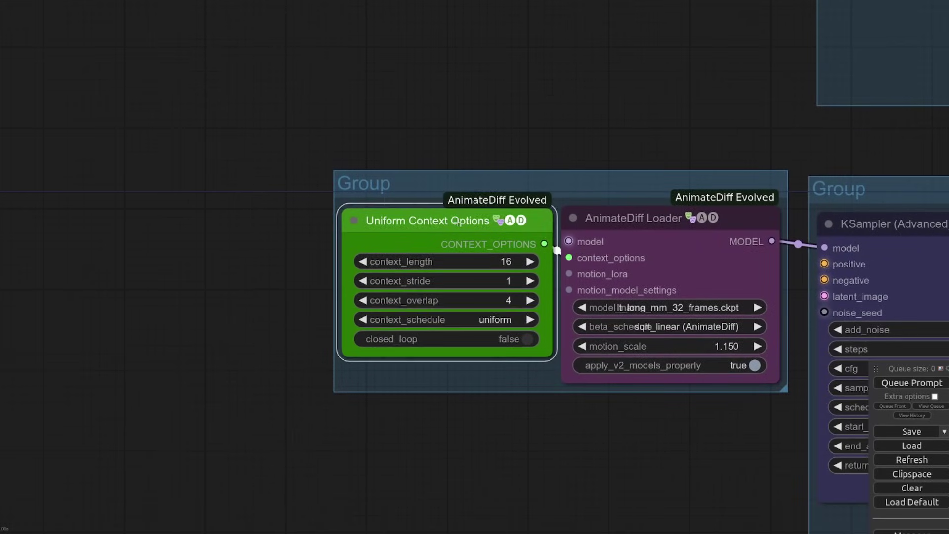
key("Delete")
left_click_drag(585, 489, 479, 14)
key("Delete")
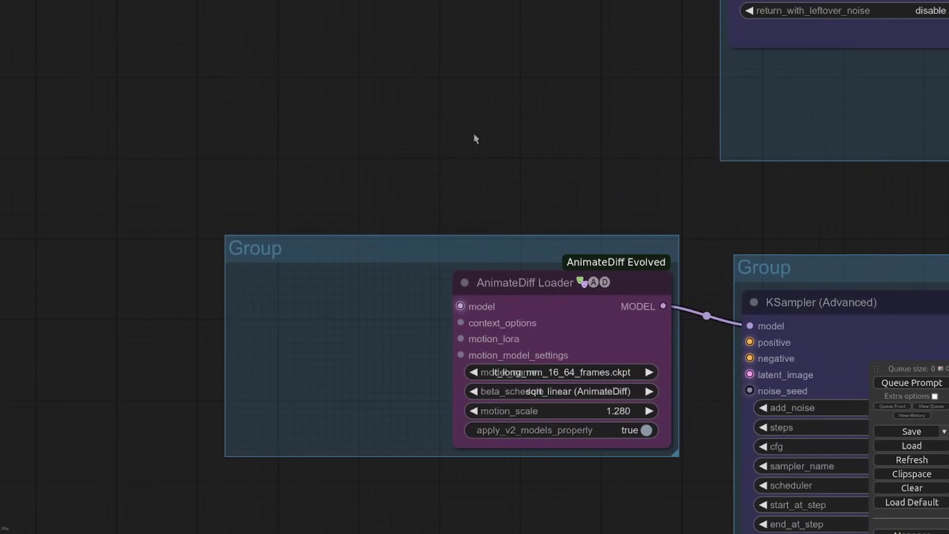
left_click_drag(475, 139, 477, 151)
left_click_drag(612, 120, 580, 114)
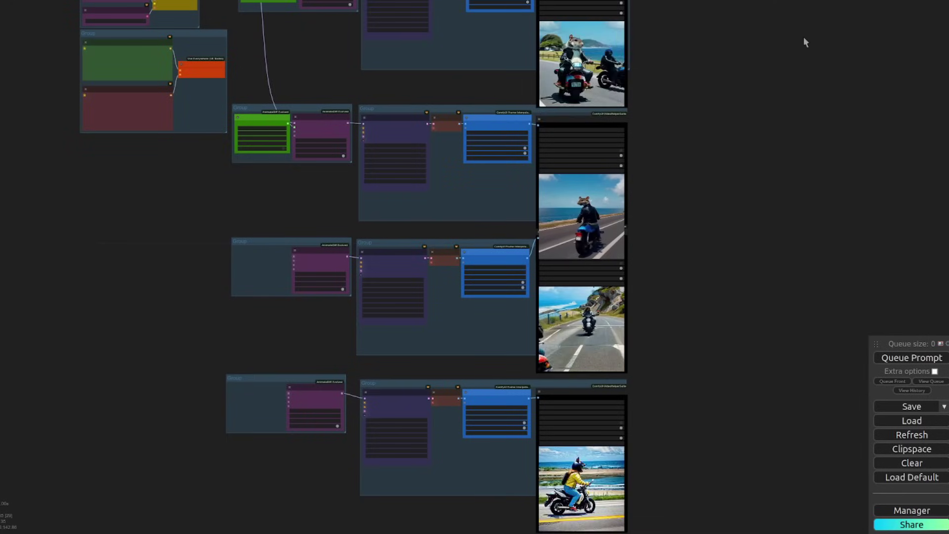
- Move the second, third and fourth Video Combine previews into the top row beside the first
left_click_drag(779, 74, 761, 140)
left_click_drag(697, 138, 626, 221)
left_click_drag(492, 260, 589, 119)
left_click_drag(684, 442, 659, 330)
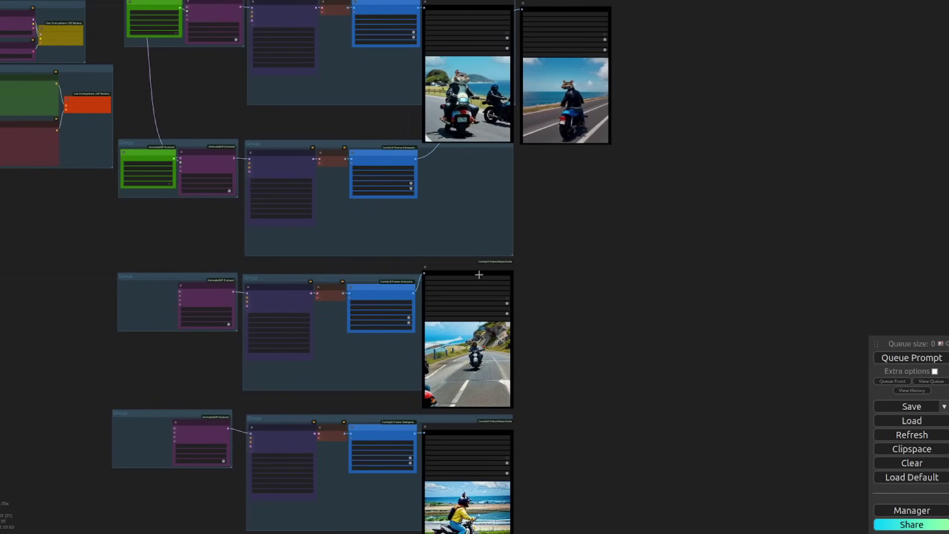
left_click_drag(476, 274, 671, 4)
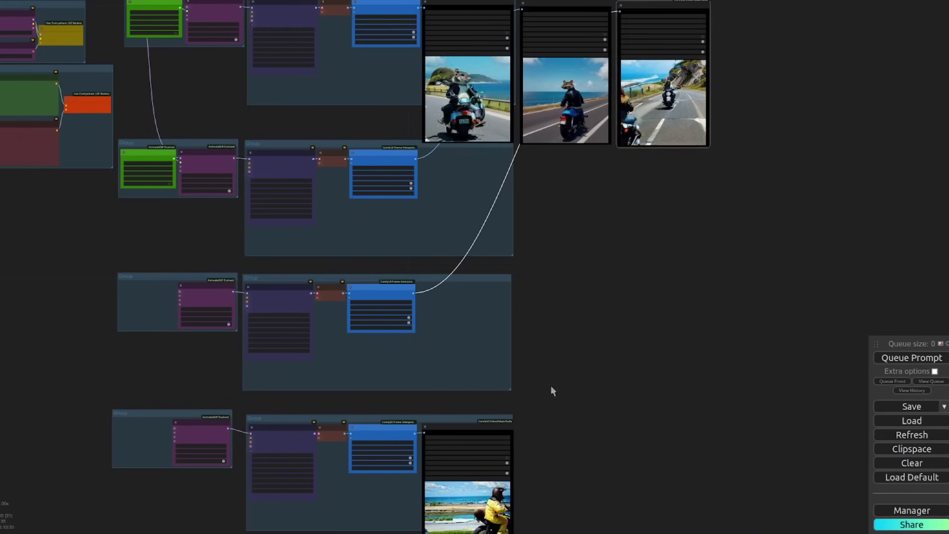
left_click_drag(438, 421, 732, 5)
scroll(589, 271, "up", 8)
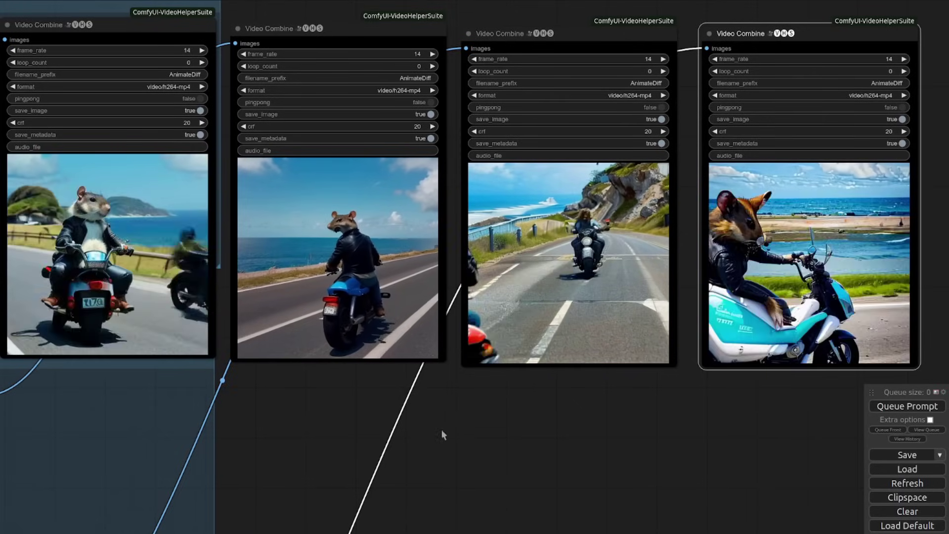
- Change the Empty Latent Image batch_size from 16 to 32
left_click_drag(442, 434, 687, 532)
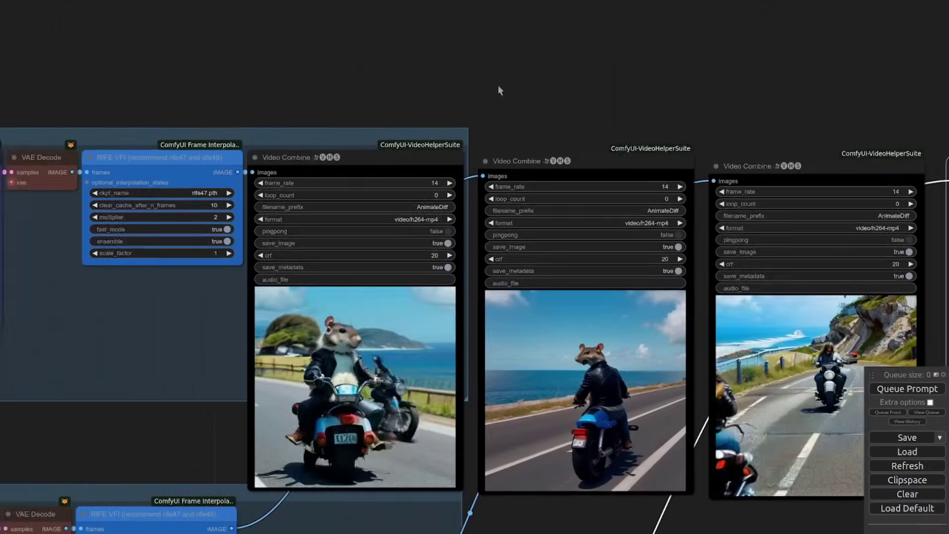
left_click_drag(499, 89, 786, 121)
left_click_drag(312, 89, 794, 159)
scroll(346, 139, "up", 2)
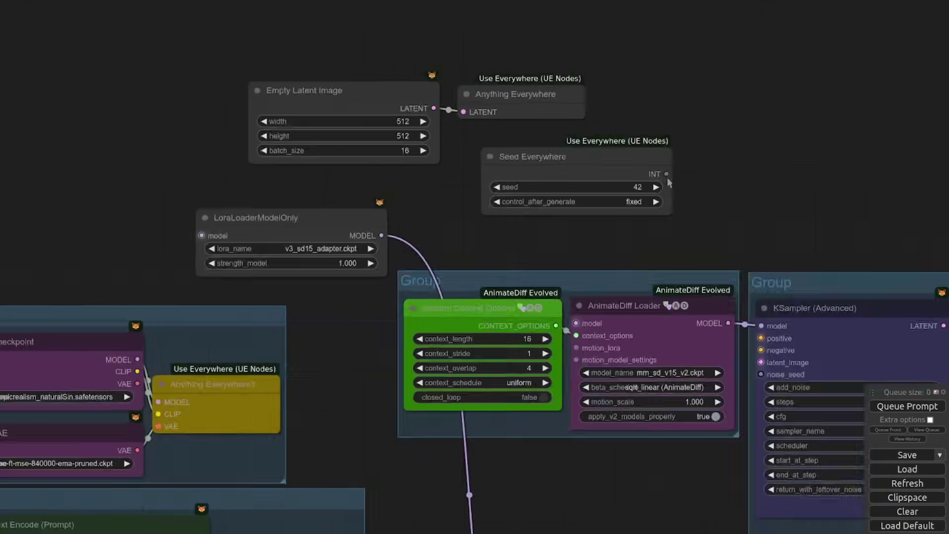
left_click(368, 150)
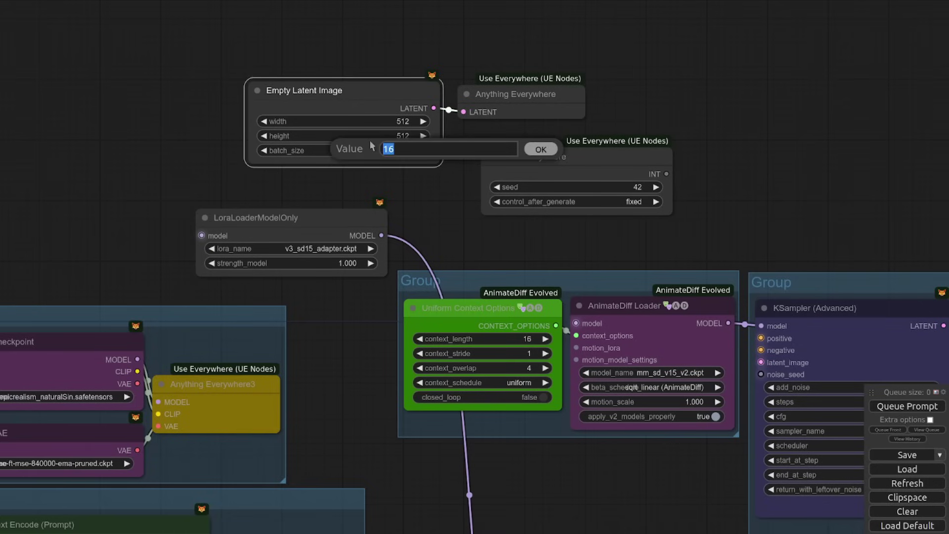
type("32")
left_click(541, 149)
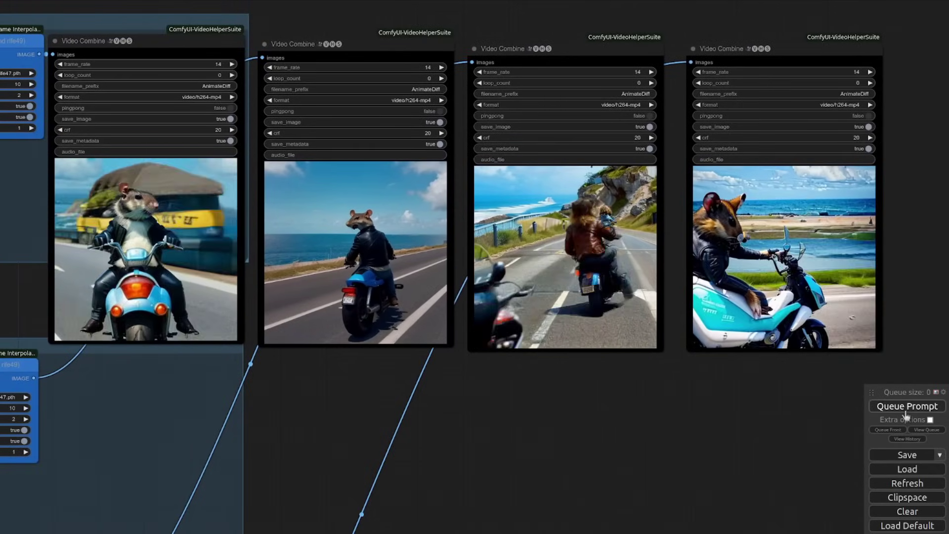
- Queue the workflow to regenerate all four motion-model videos at the new batch size
left_click(906, 409)
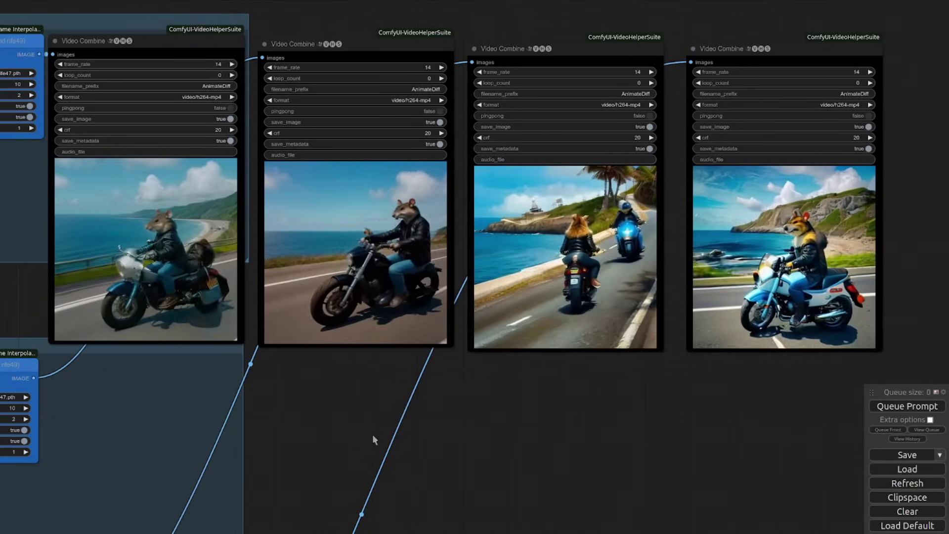
- Insert the Load Video node template and link its VAE Encode LATENT to Anything Everywhere
left_click_drag(388, 417, 797, 533)
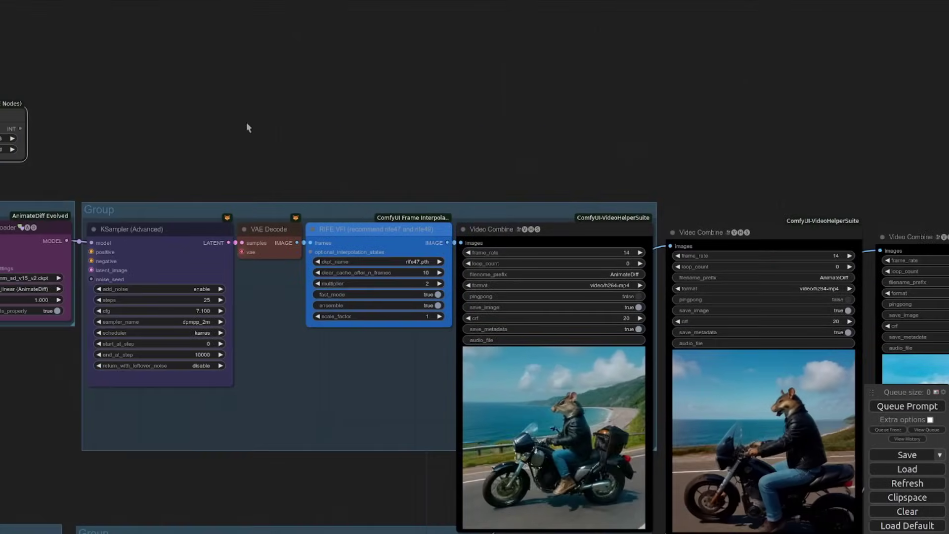
left_click_drag(247, 124, 803, 223)
left_click_drag(671, 101, 618, 242)
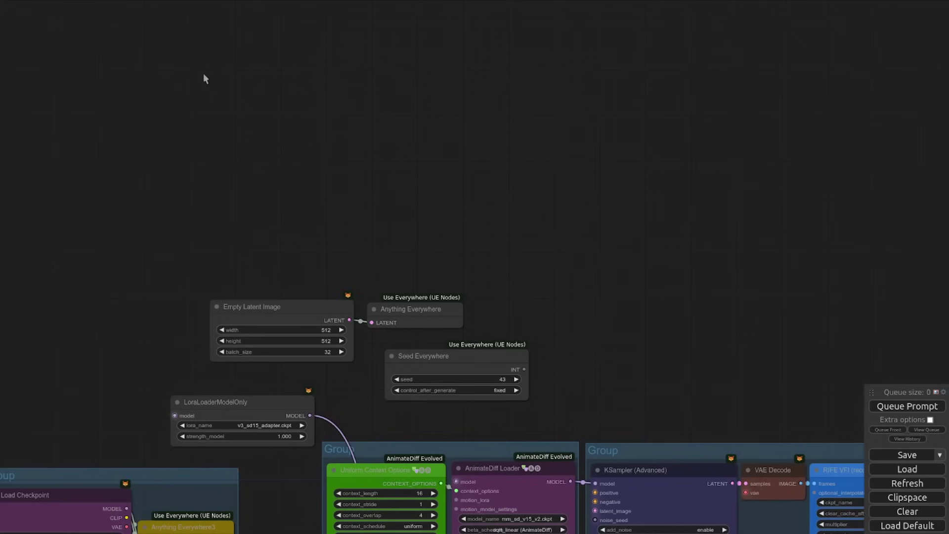
right_click(204, 78)
left_click(280, 142)
left_click(355, 275)
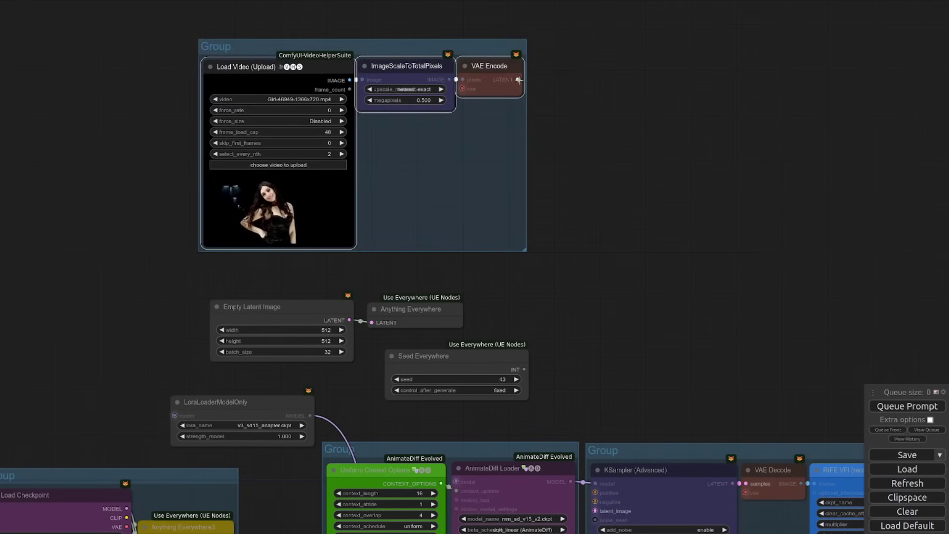
left_click_drag(516, 79, 372, 323)
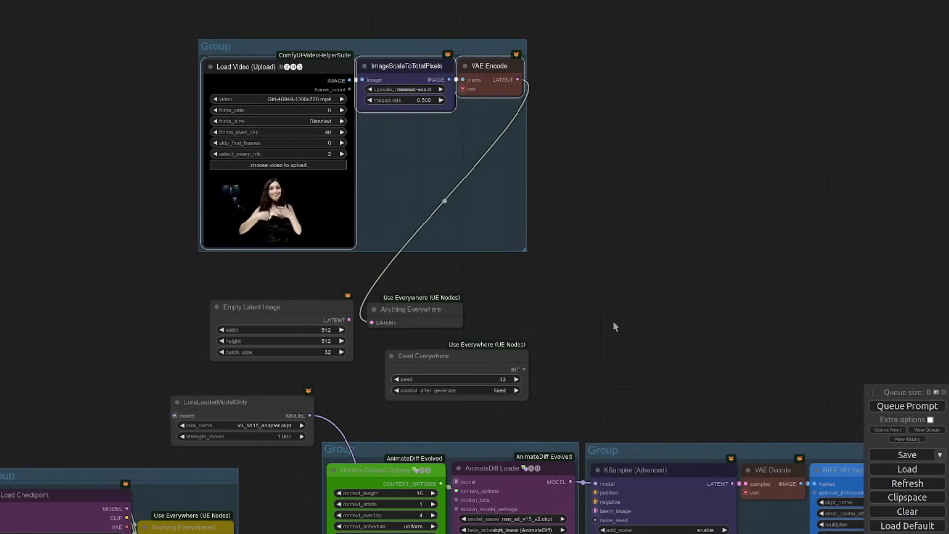
left_click_drag(622, 320, 768, 14)
- Replace the positive prompt with the cute rodent woman in a black dress description
scroll(396, 362, "up", 5)
left_click_drag(548, 323, 753, 160)
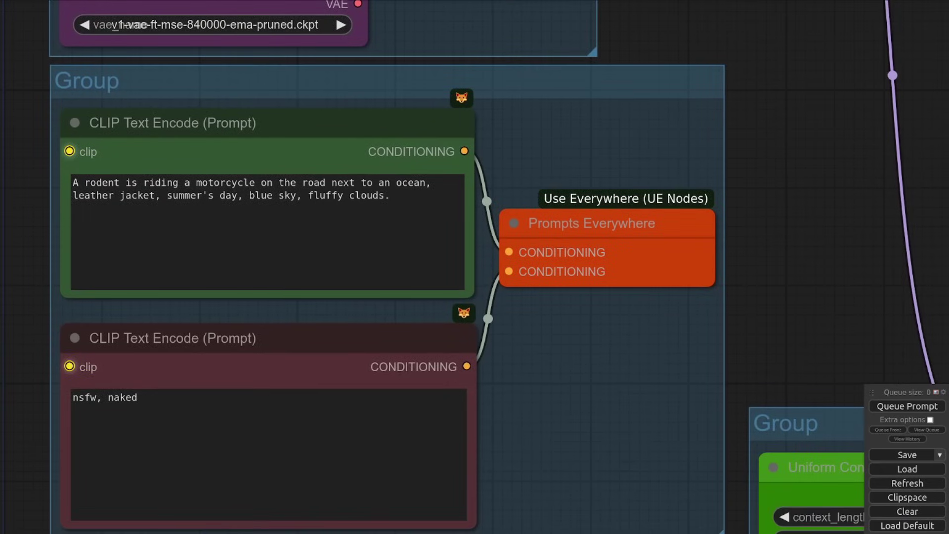
left_click(194, 400)
left_click(244, 225)
key("ctrl+a")
type("A cute rodent woman wearing a black dress")
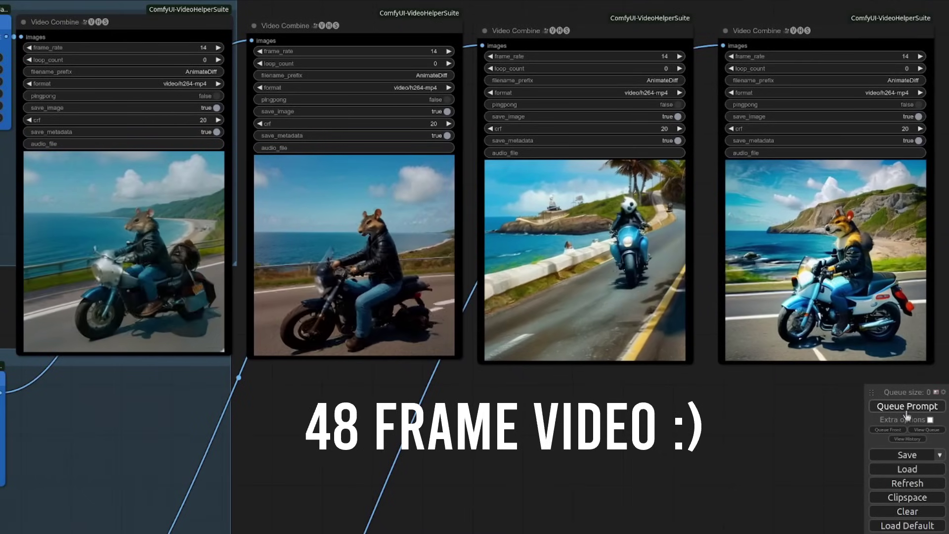
- Queue the input-video run and let all four motion-model previews render the mouse-eared woman clips
left_click(908, 407)
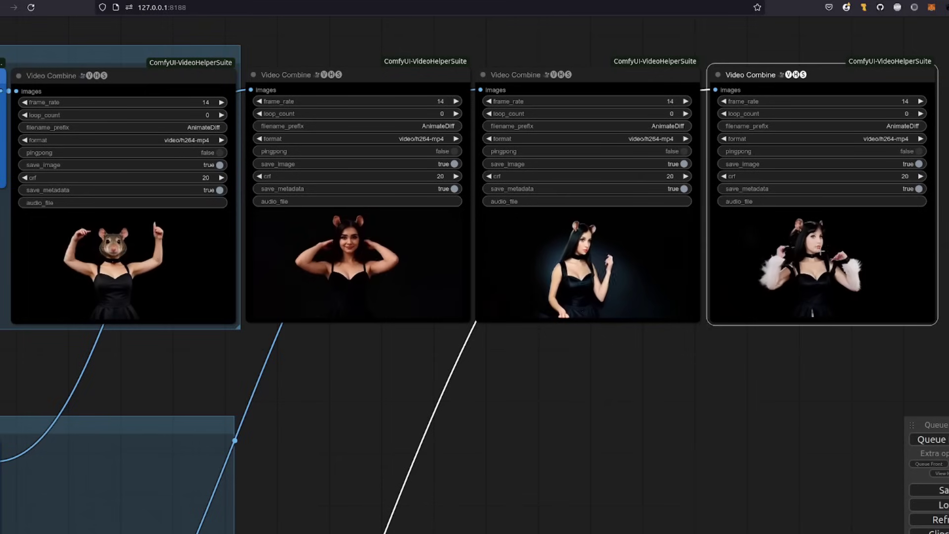
left_click(826, 375)
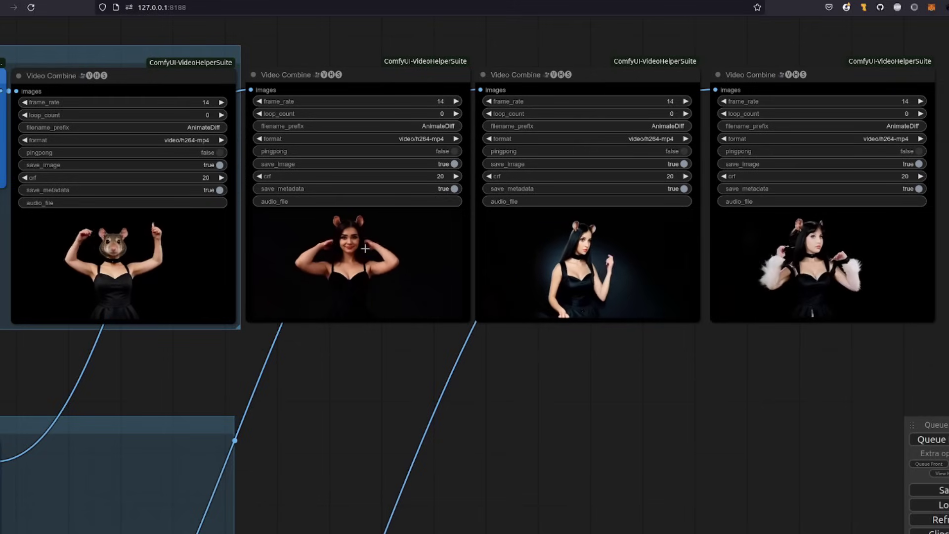